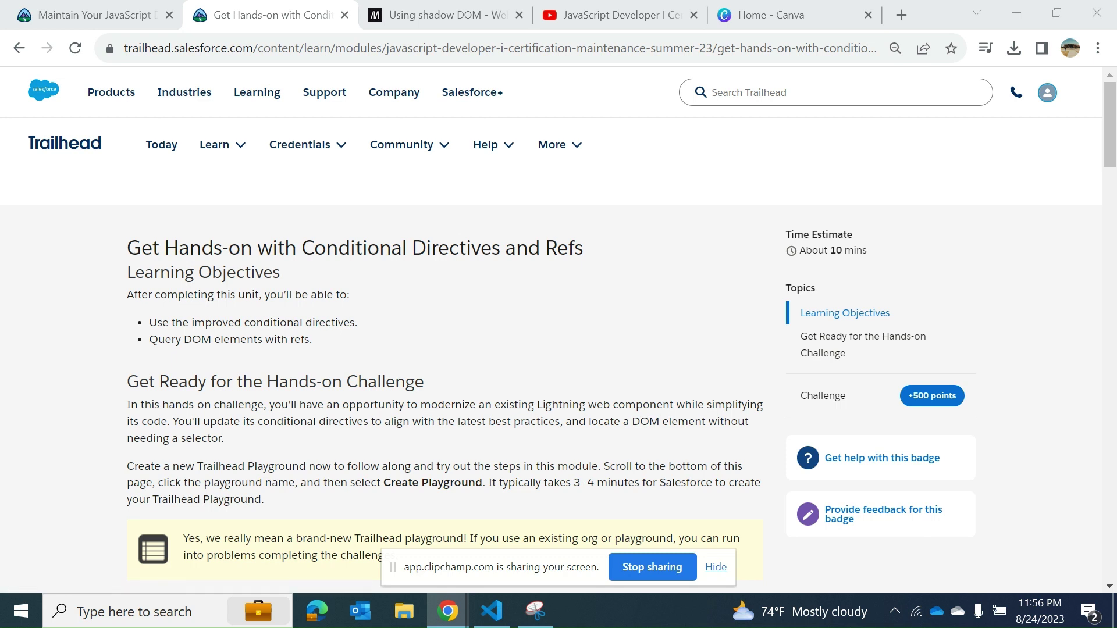
Hide the sharing bar on the Trailhead unit page.
click(716, 567)
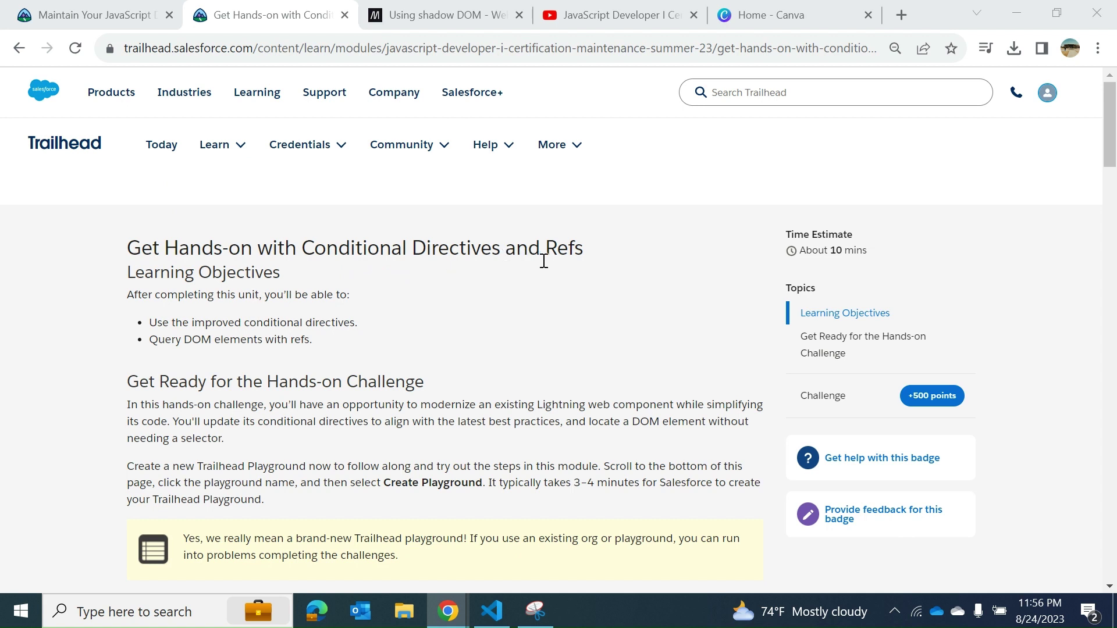
scroll(572, 260, down, 2)
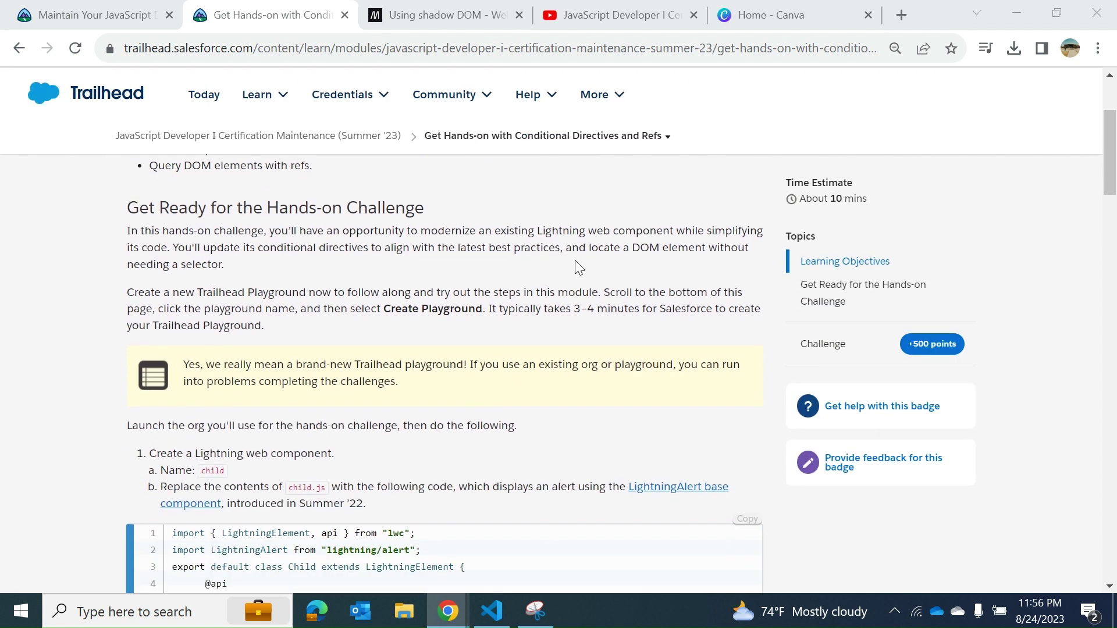
scroll(584, 258, down, 2)
scroll(584, 259, down, 1)
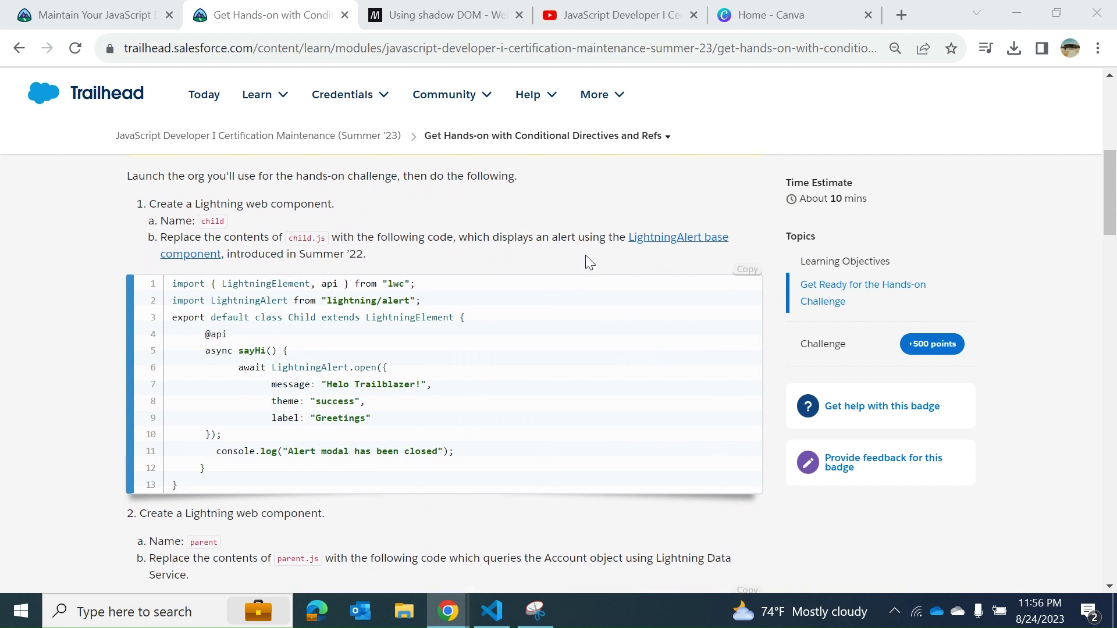
scroll(585, 257, up, 1)
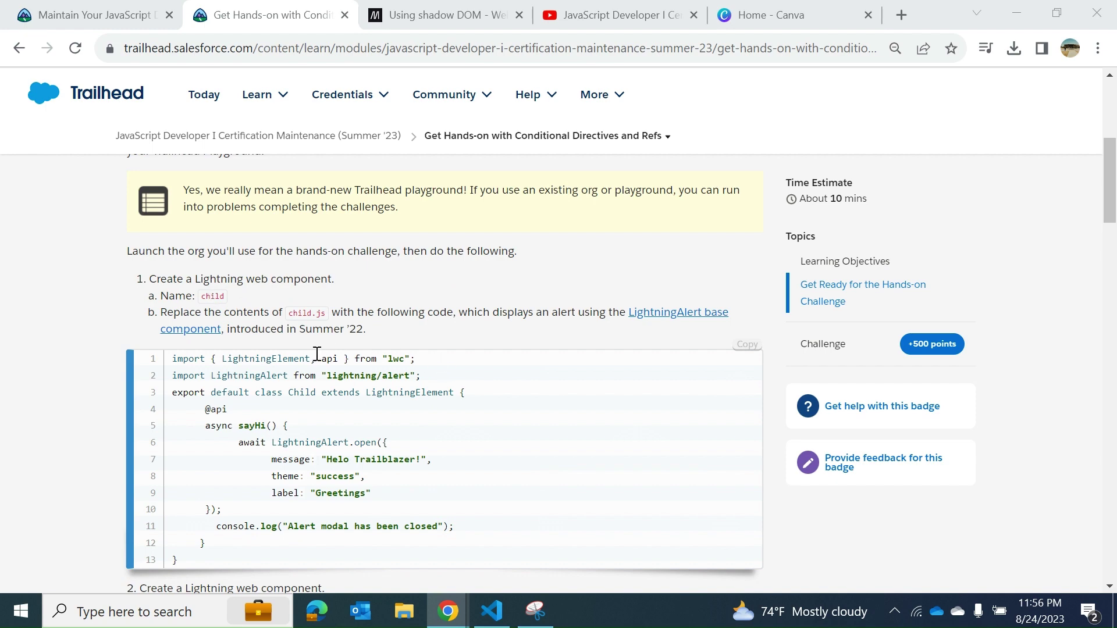
scroll(325, 371, down, 1)
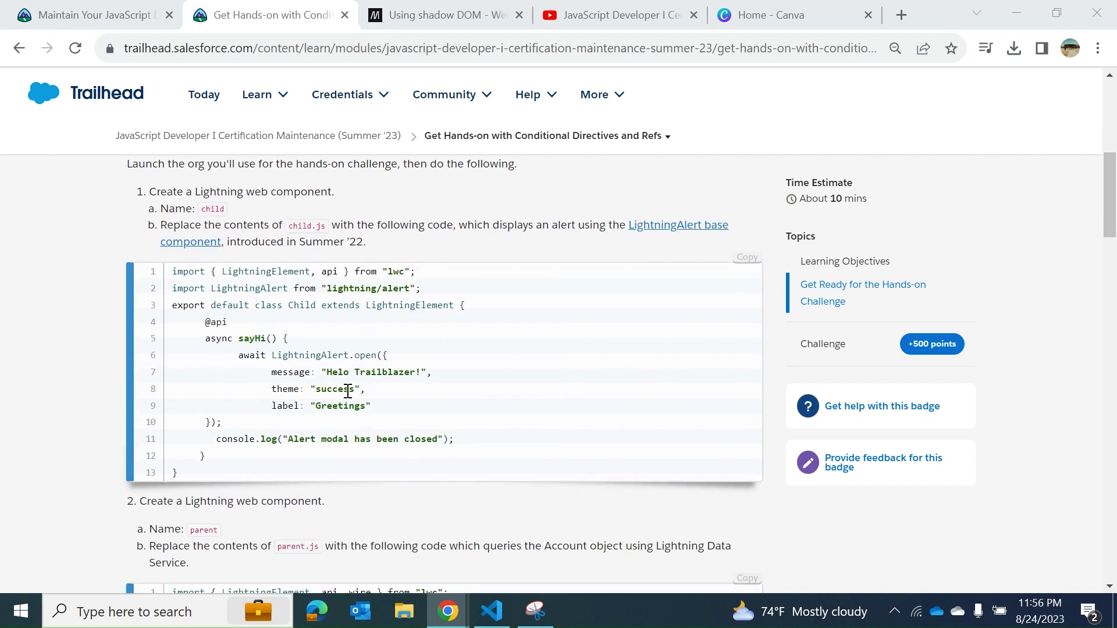
scroll(348, 392, down, 2)
scroll(253, 361, down, 3)
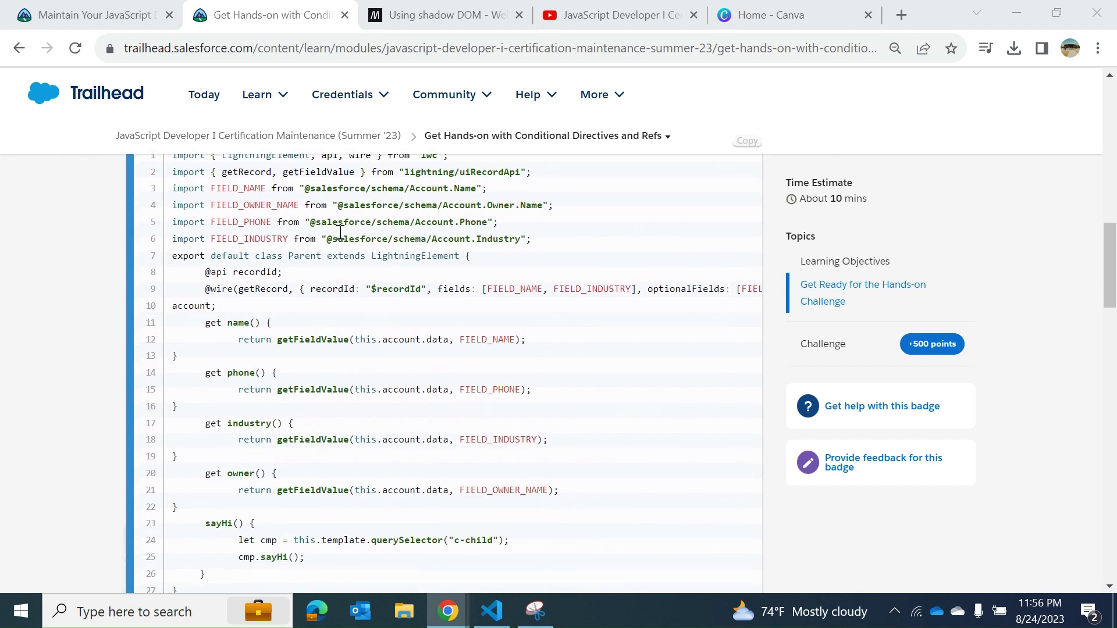
scroll(341, 236, down, 4)
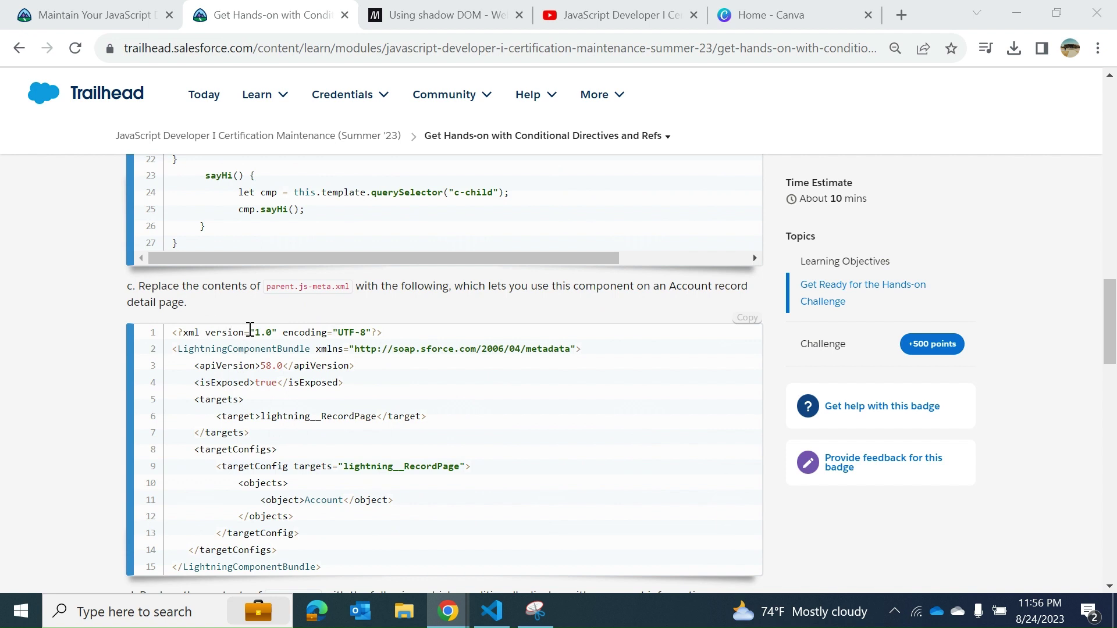
scroll(250, 331, down, 2)
scroll(250, 331, down, 2)
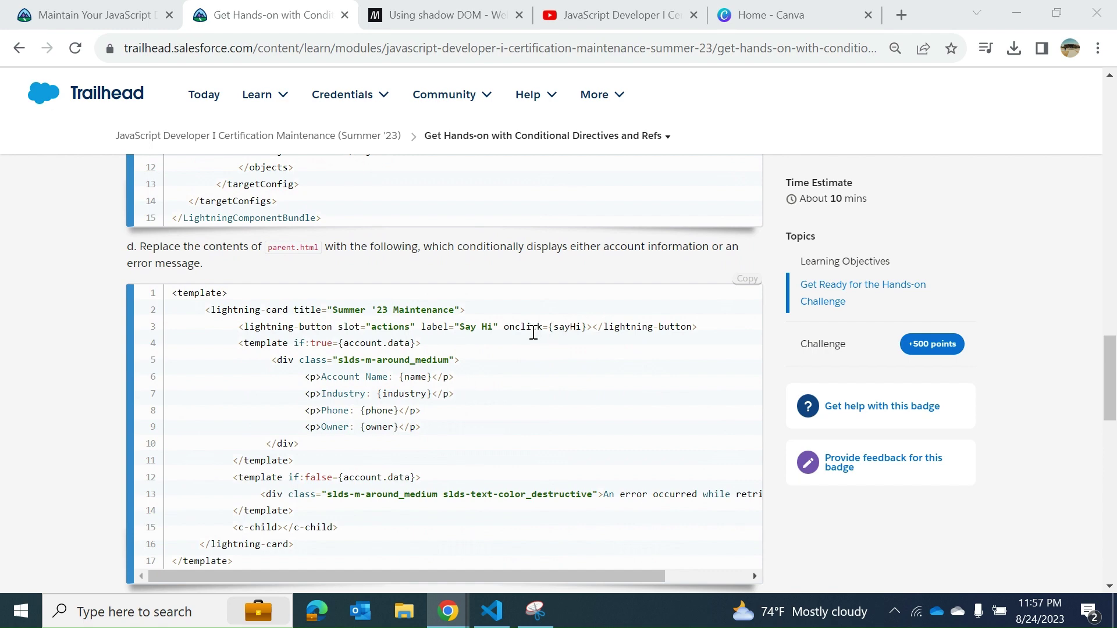
scroll(533, 332, down, 2)
scroll(534, 340, down, 3)
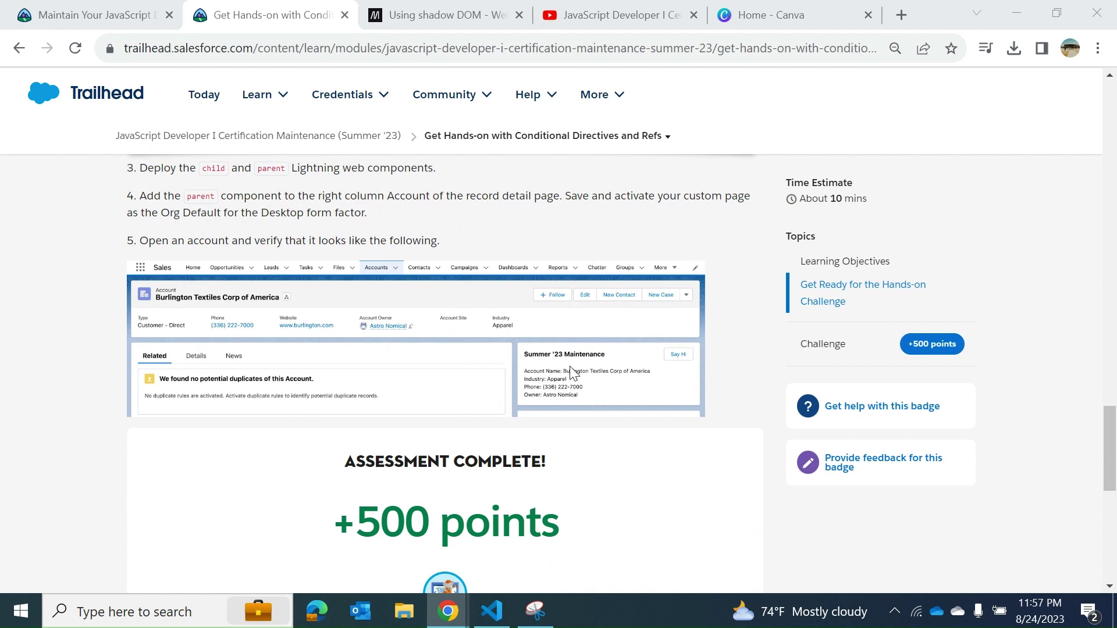
scroll(559, 355, down, 3)
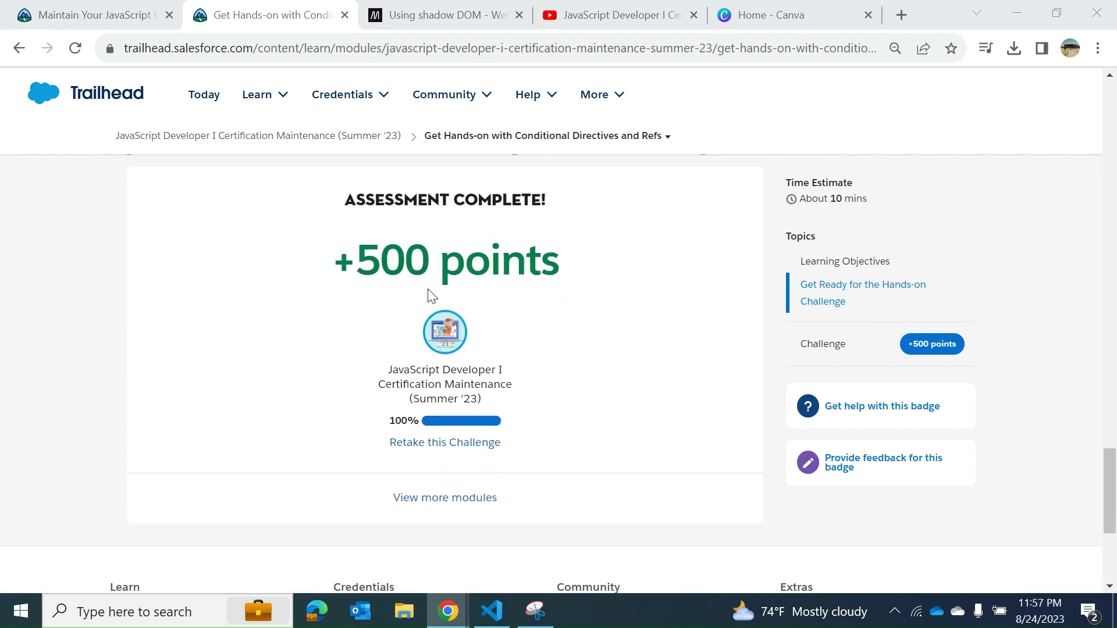
scroll(428, 295, up, 2)
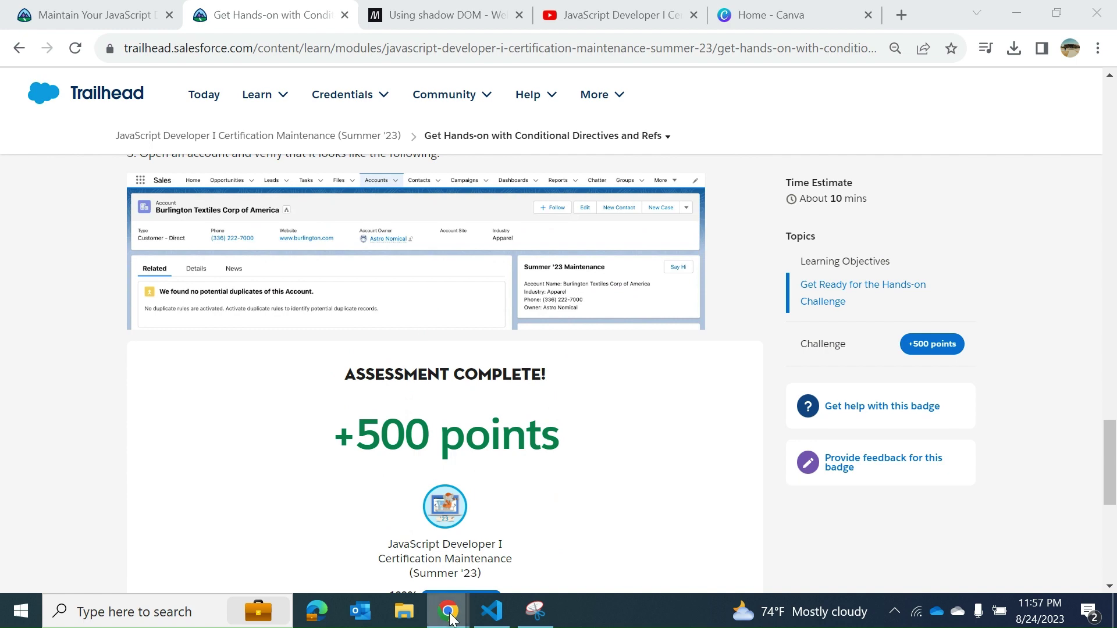
Review the challenge bullet on replacing if:true/if:false with lwc:if and lwc:else.
mouse_move(448, 611)
click(561, 547)
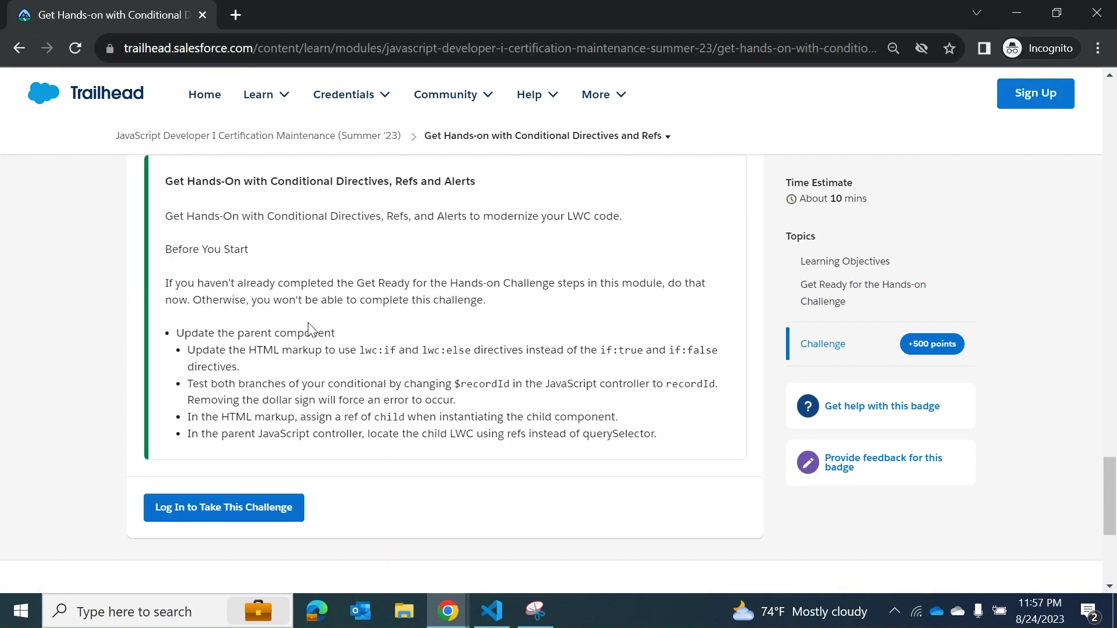
scroll(275, 219, up, 2)
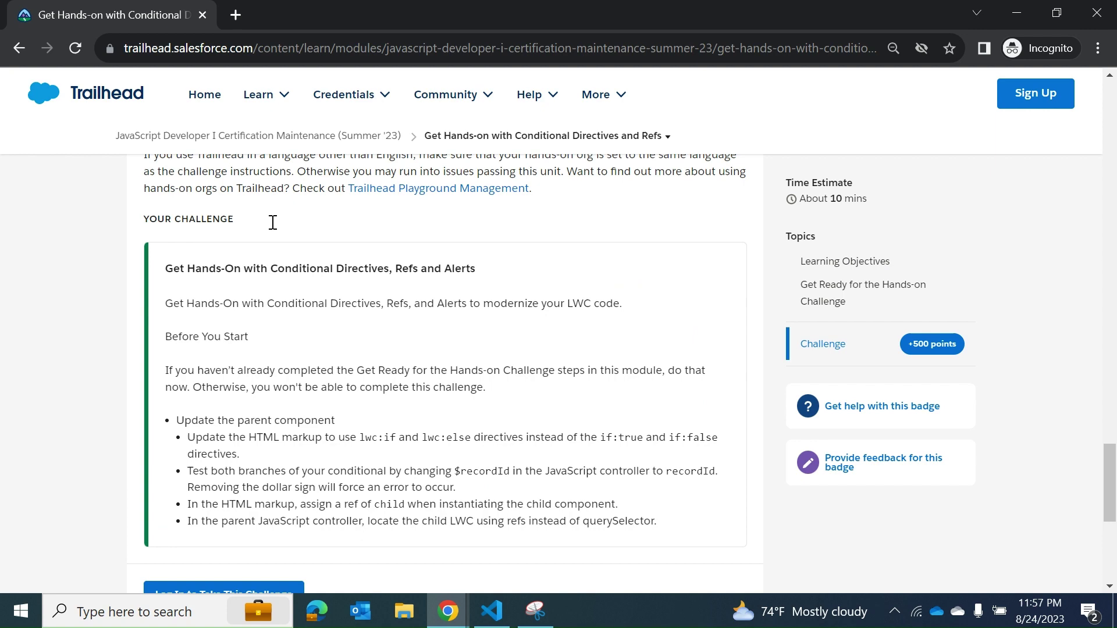
scroll(271, 233, down, 1)
scroll(271, 232, up, 1)
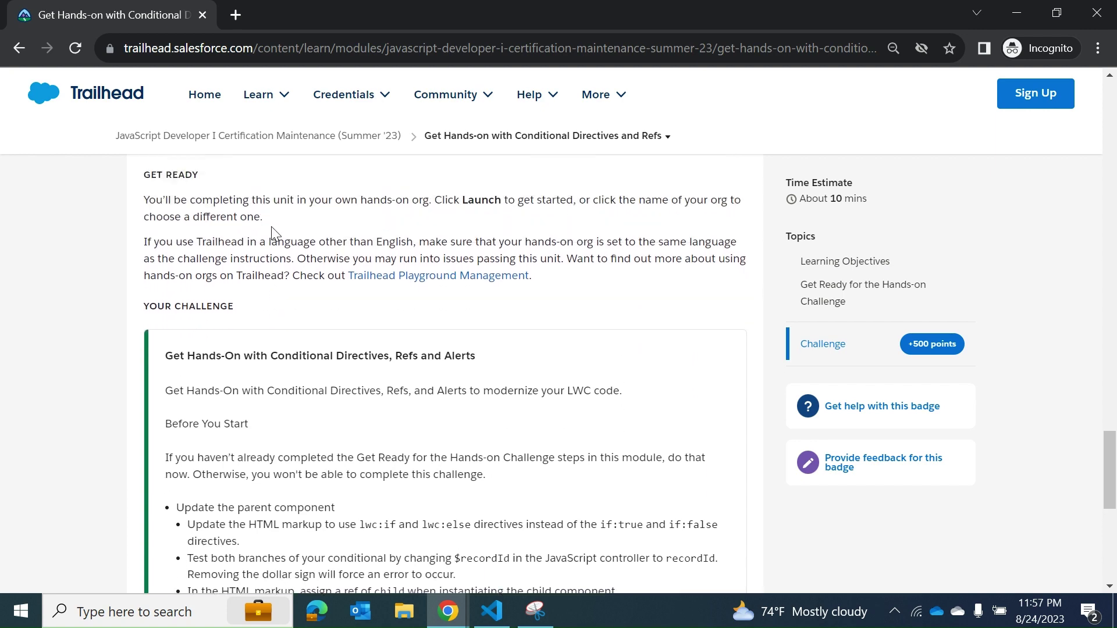
scroll(271, 227, down, 2)
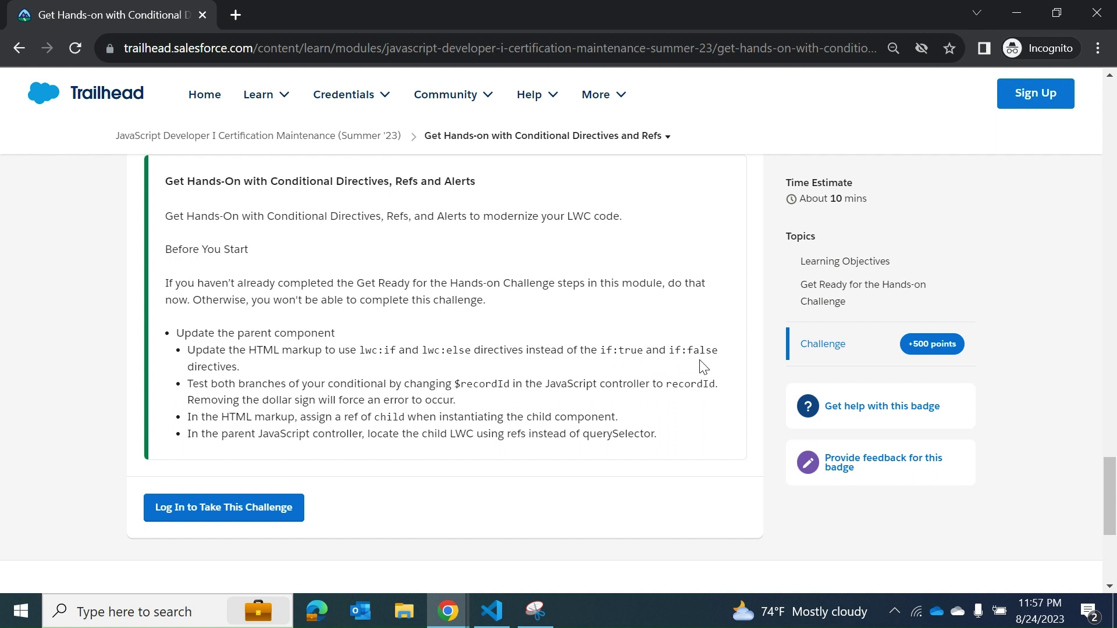
drag(241, 367, 177, 352)
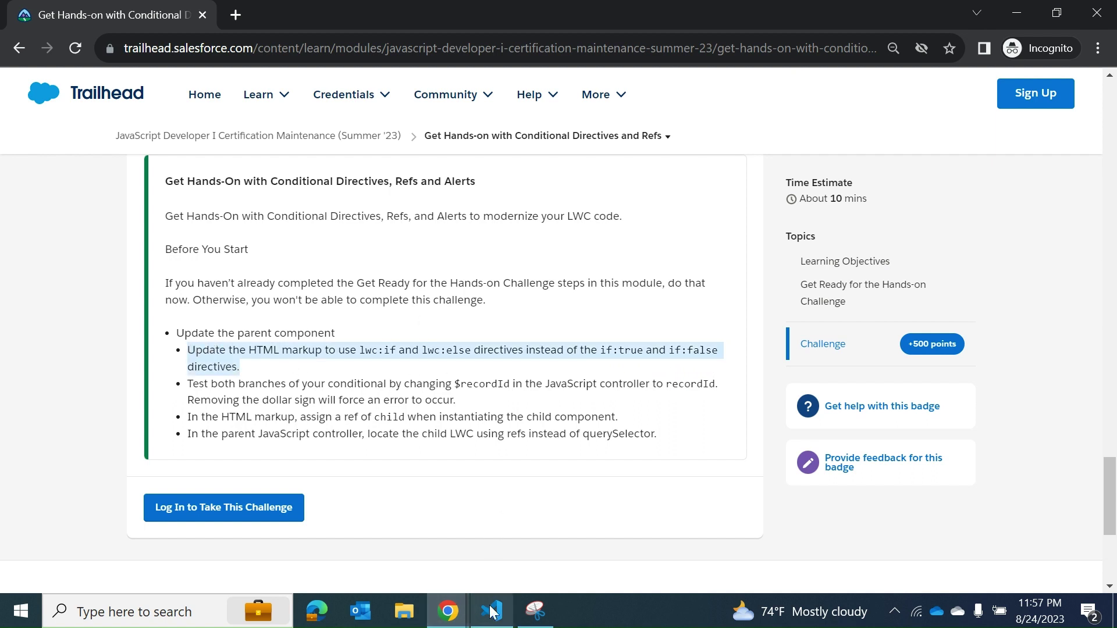
click(696, 354)
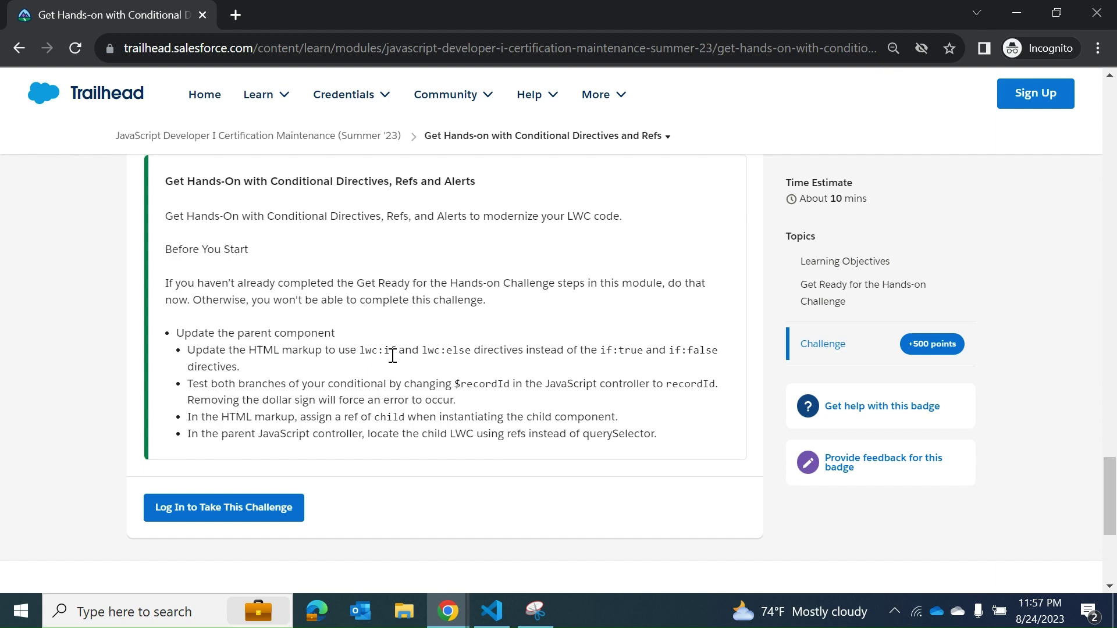
click(506, 616)
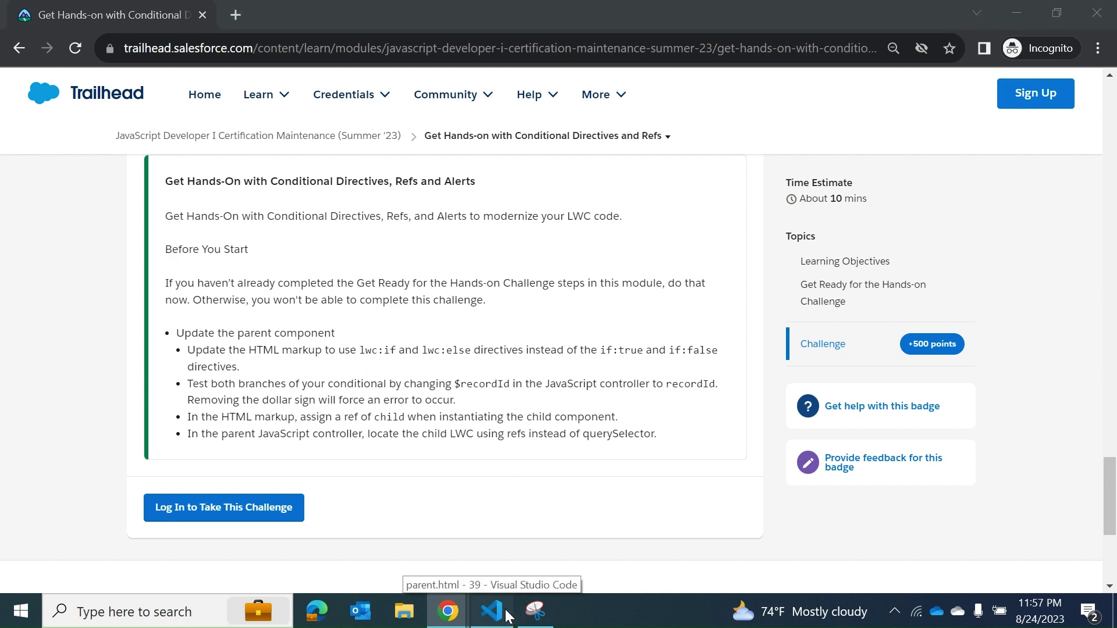
Inspect lwc:if on line 4 and the line 13 class warning in parent.html.
click(507, 616)
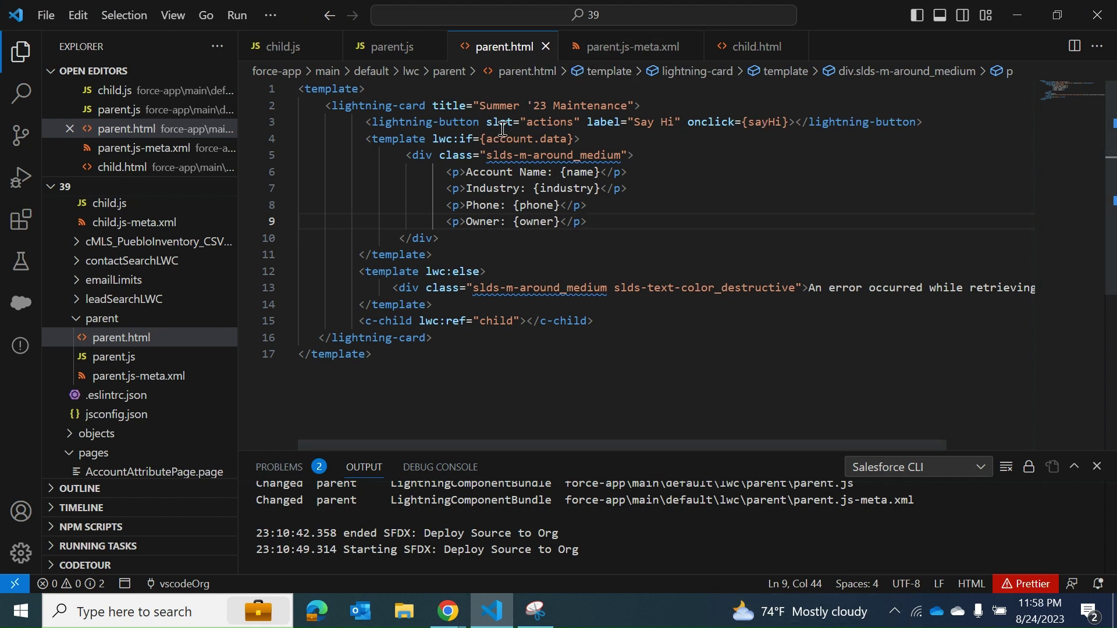
click(642, 154)
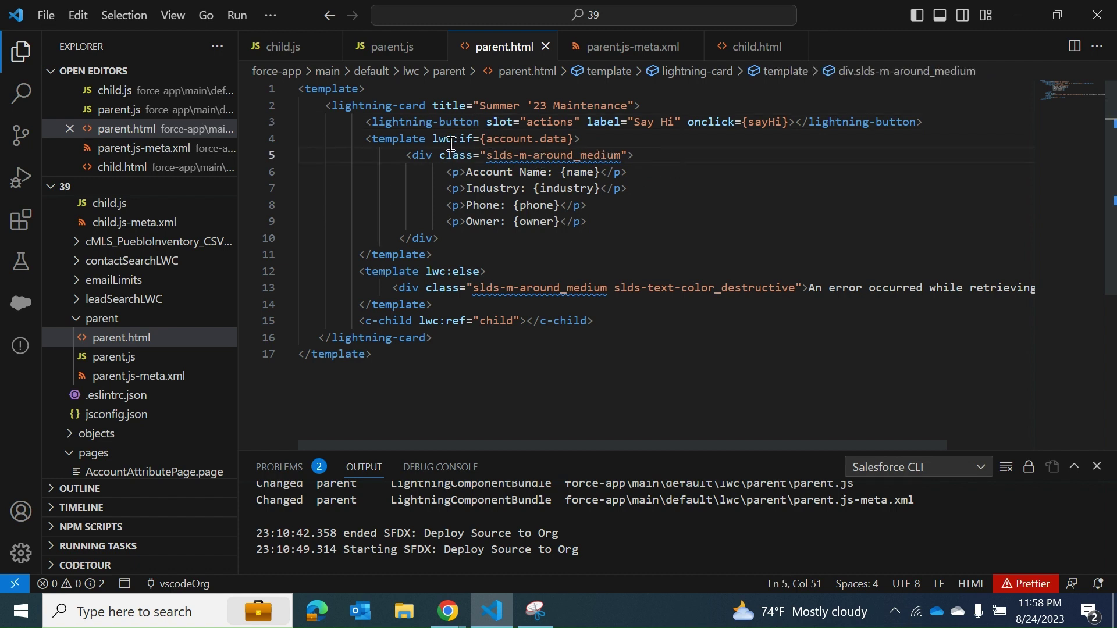
drag(433, 139, 577, 139)
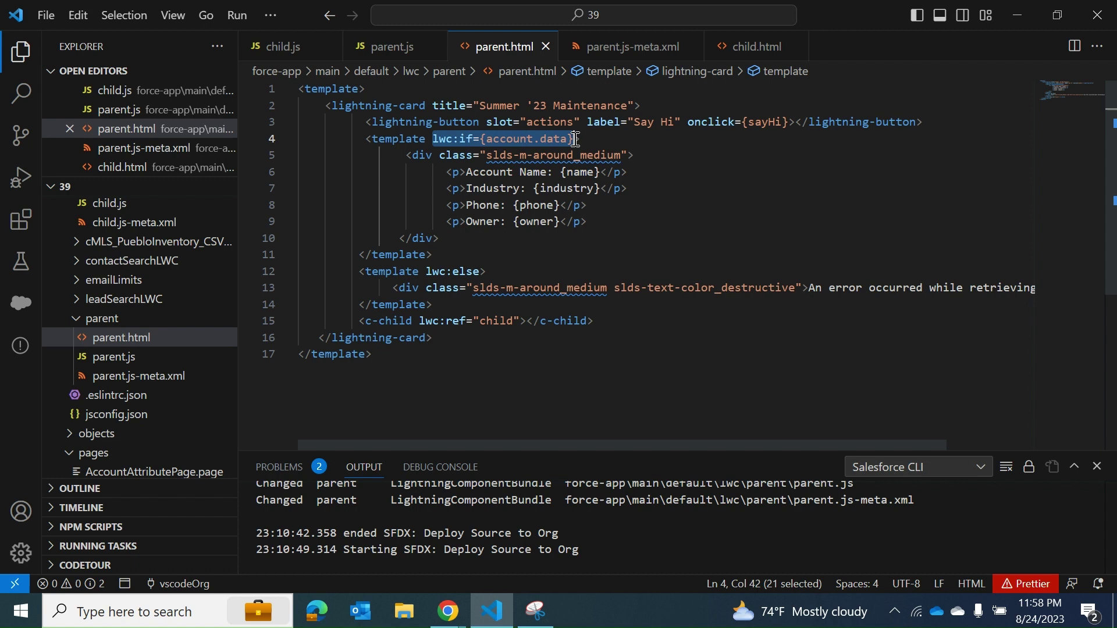
click(512, 269)
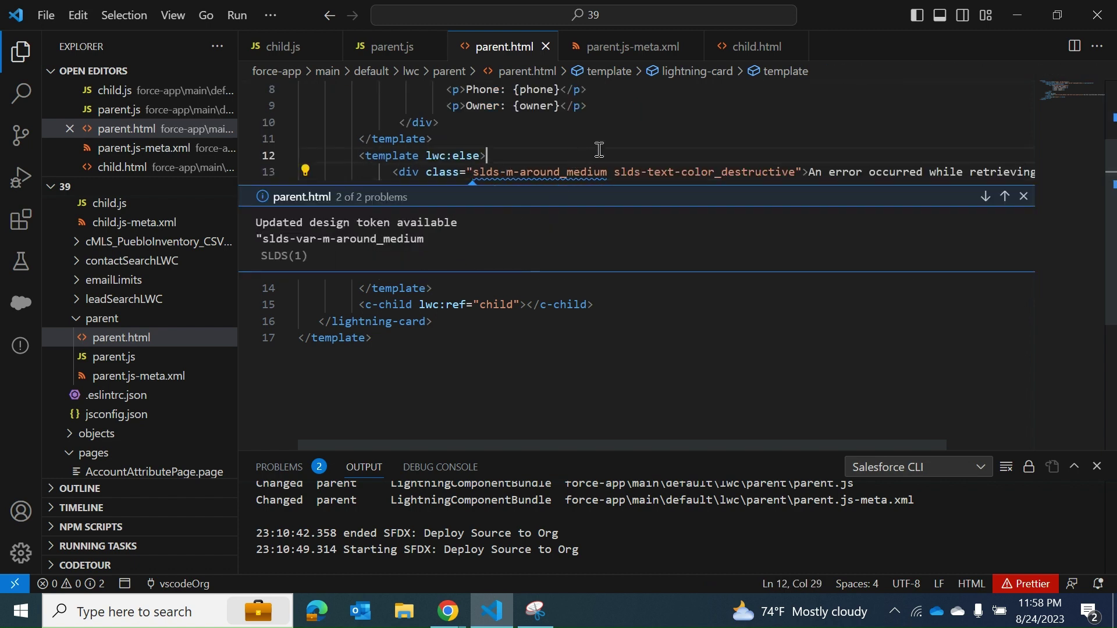
Close the inline problems panel and check lwc:else on line 12.
click(614, 367)
scroll(666, 370, up, 3)
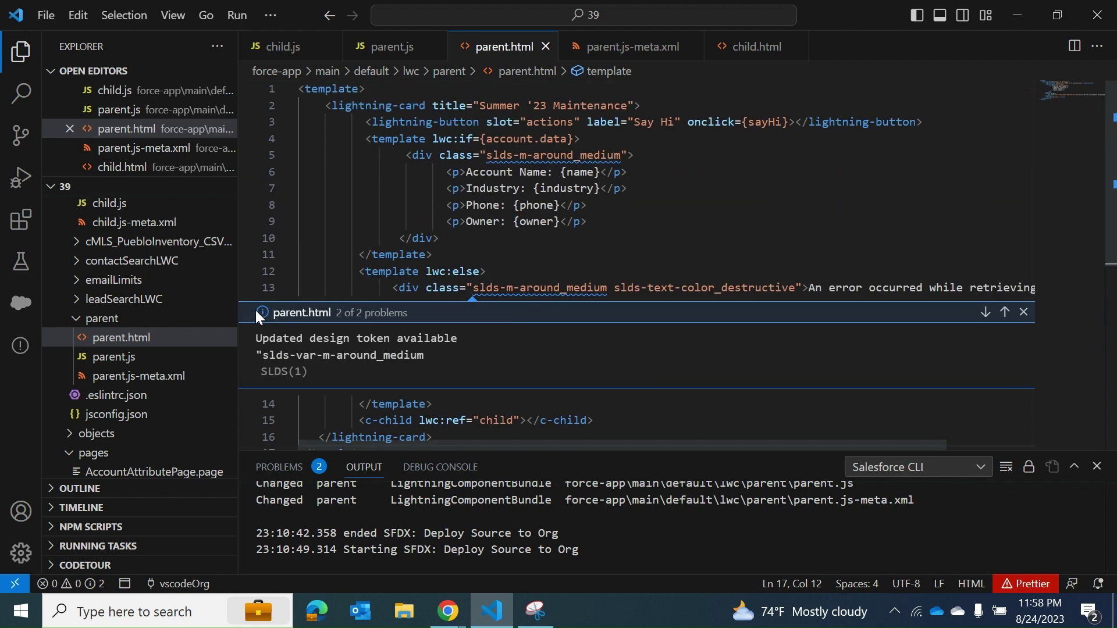
click(1024, 312)
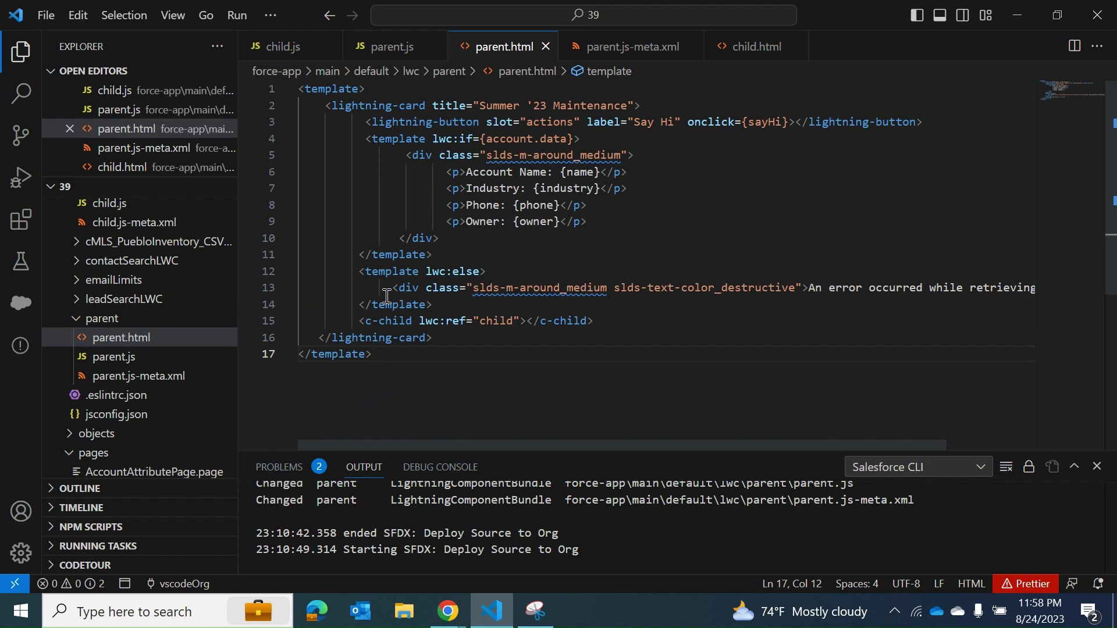
drag(481, 271, 428, 276)
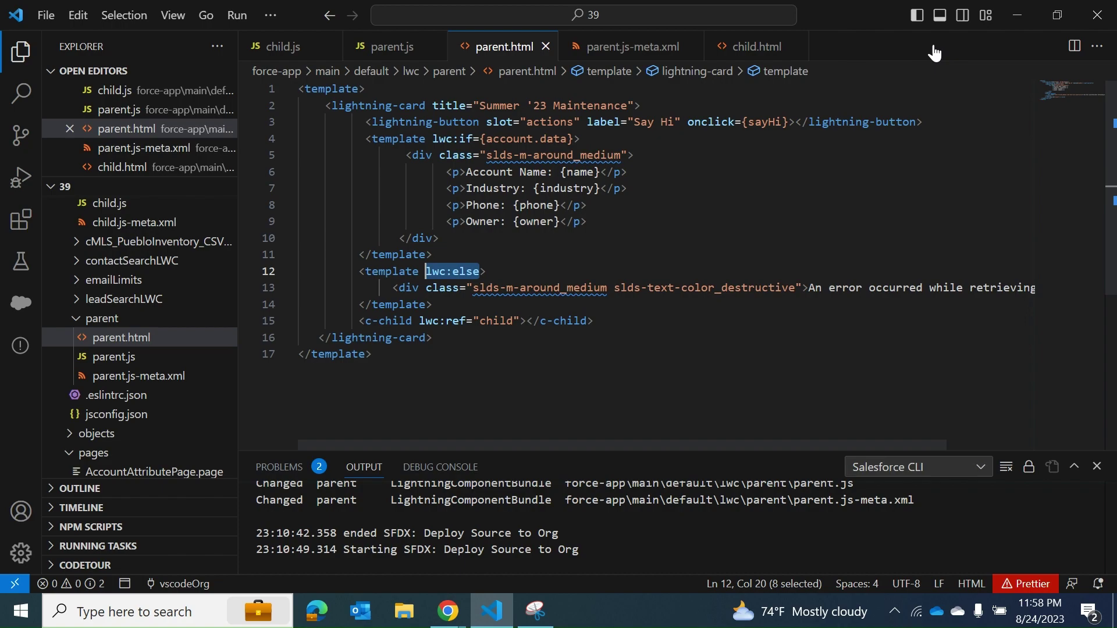
click(1014, 15)
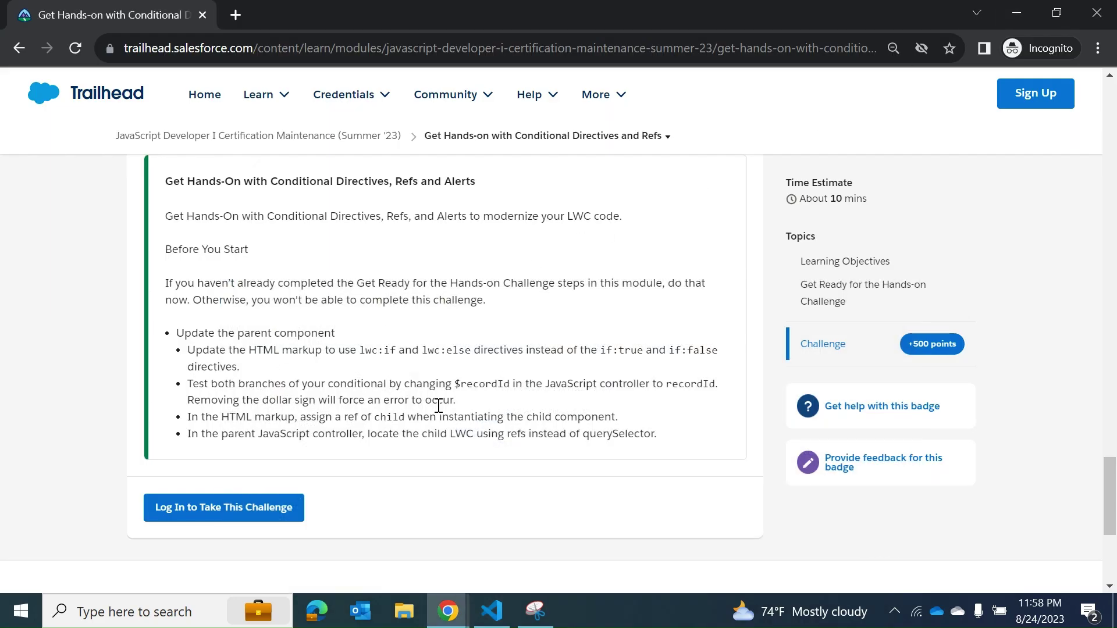
drag(460, 401, 188, 382)
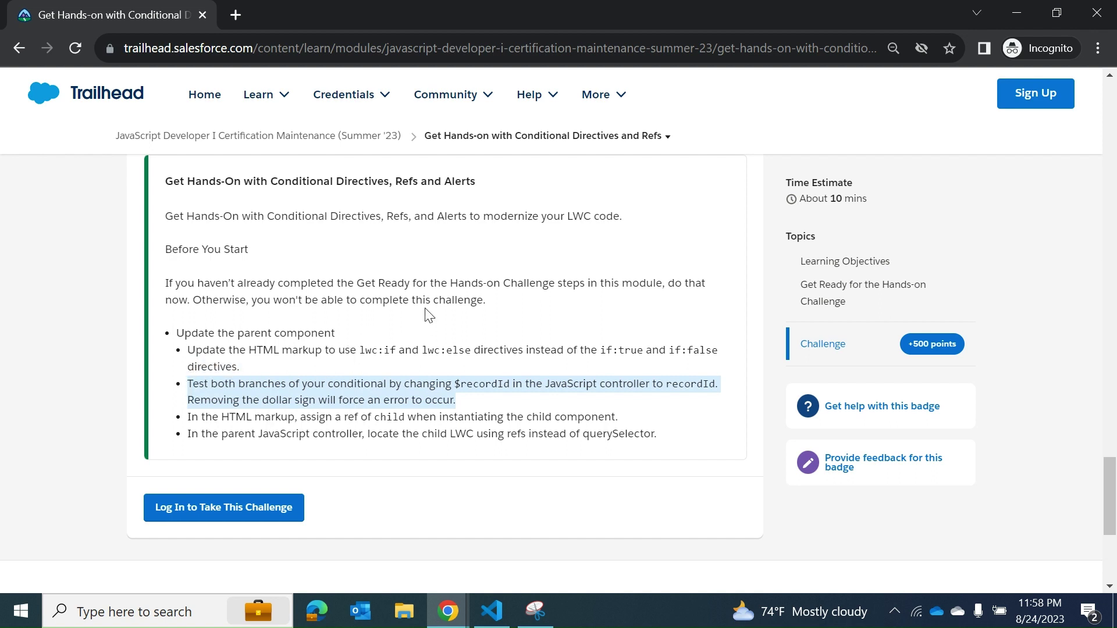
scroll(428, 314, down, 1)
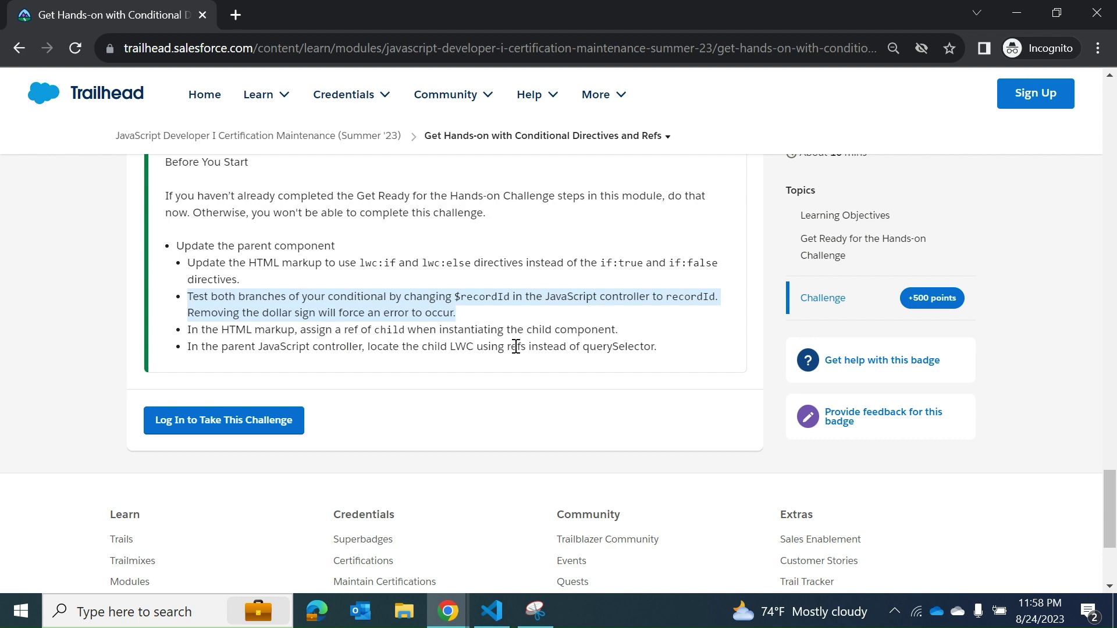
Check lwc:ref="child" on the c-child tag against the challenge requirements.
click(491, 611)
click(582, 264)
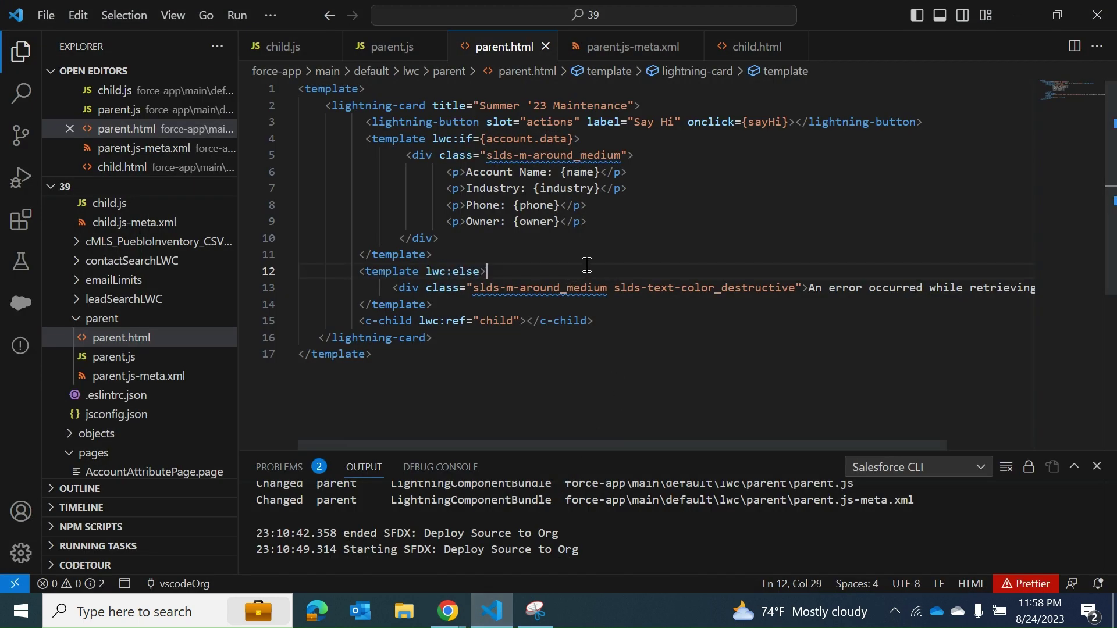
drag(418, 322, 522, 321)
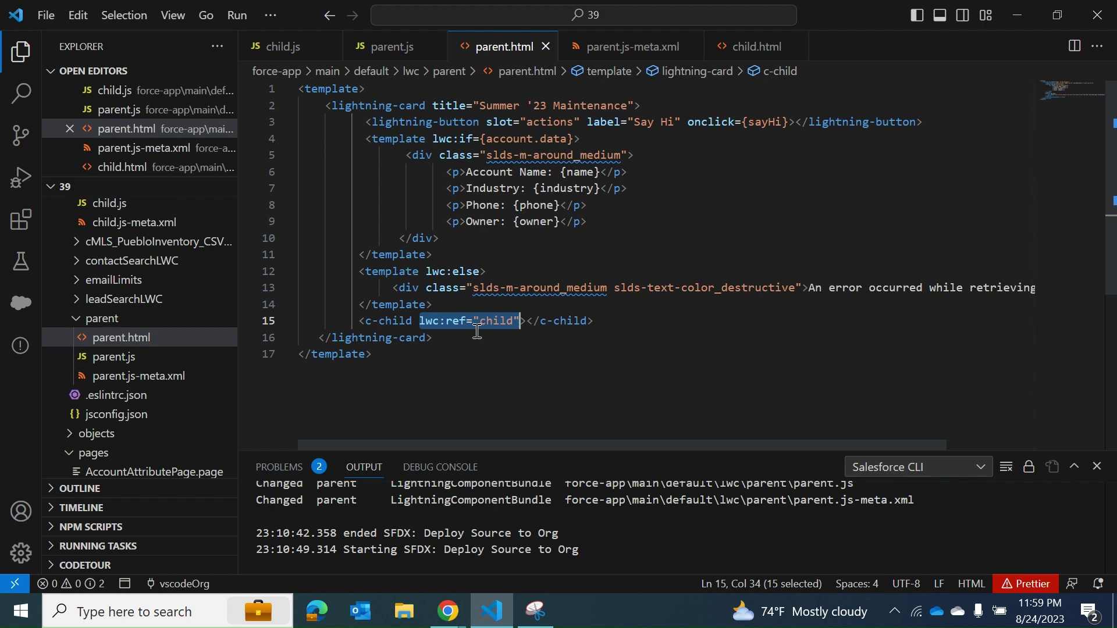
click(1017, 16)
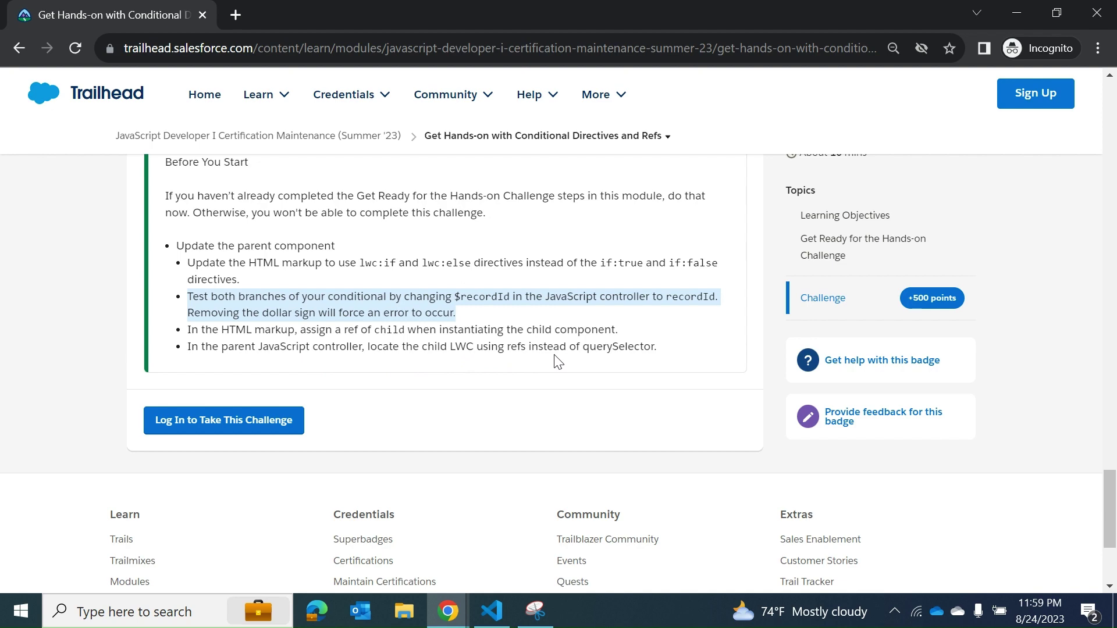
click(491, 611)
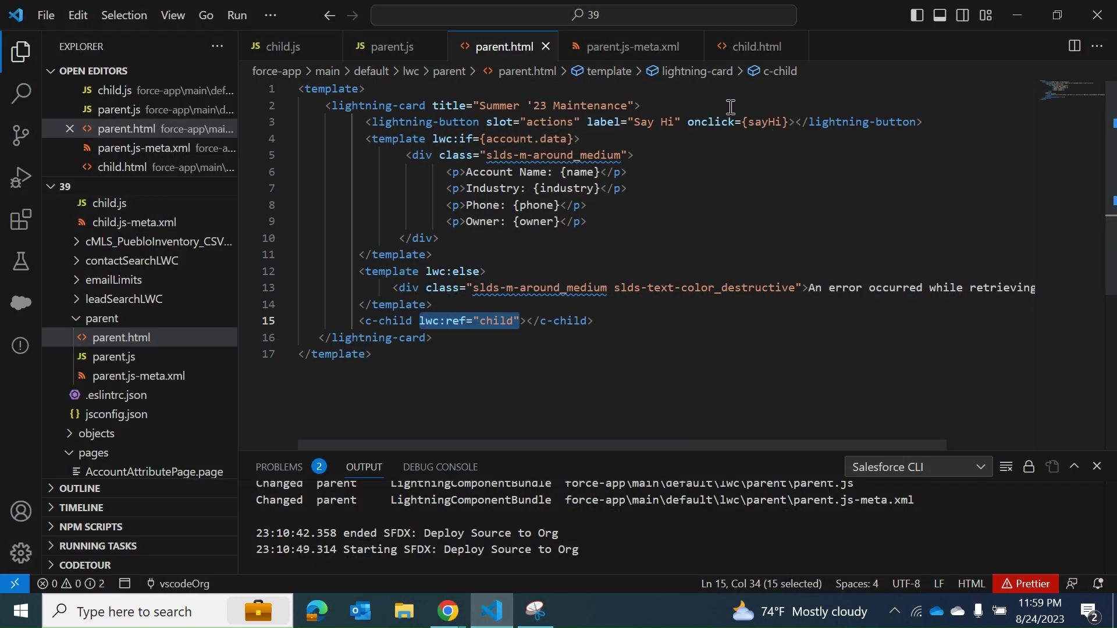
Compare this.refs.child with the commented-out querySelector on line 24 of parent.js.
click(394, 53)
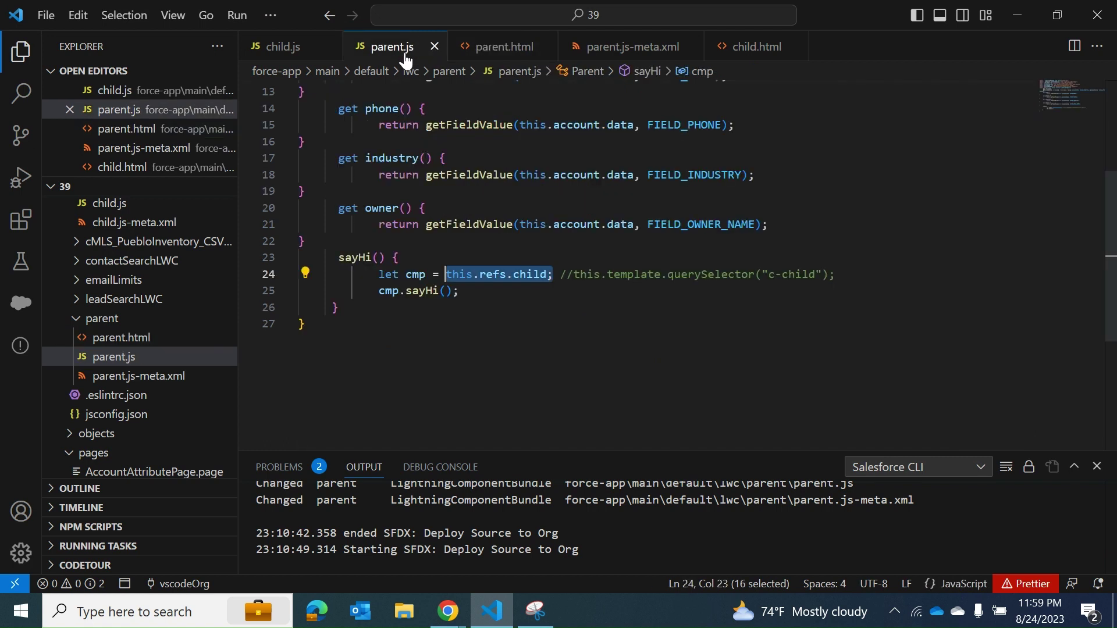
click(588, 259)
drag(560, 276, 839, 280)
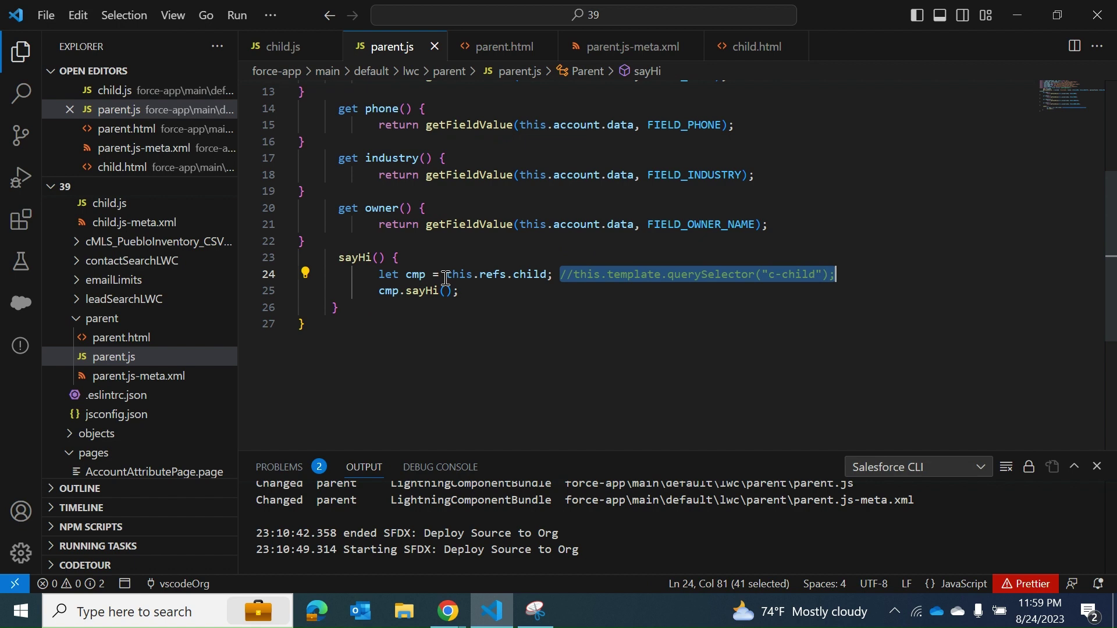
drag(445, 277, 551, 281)
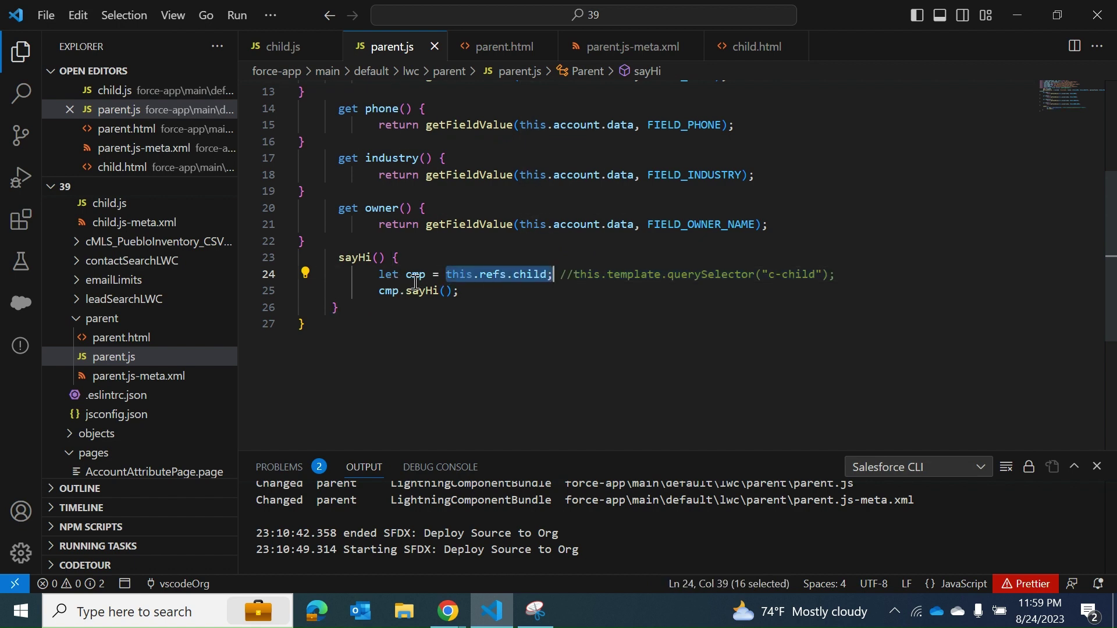
drag(573, 276, 848, 277)
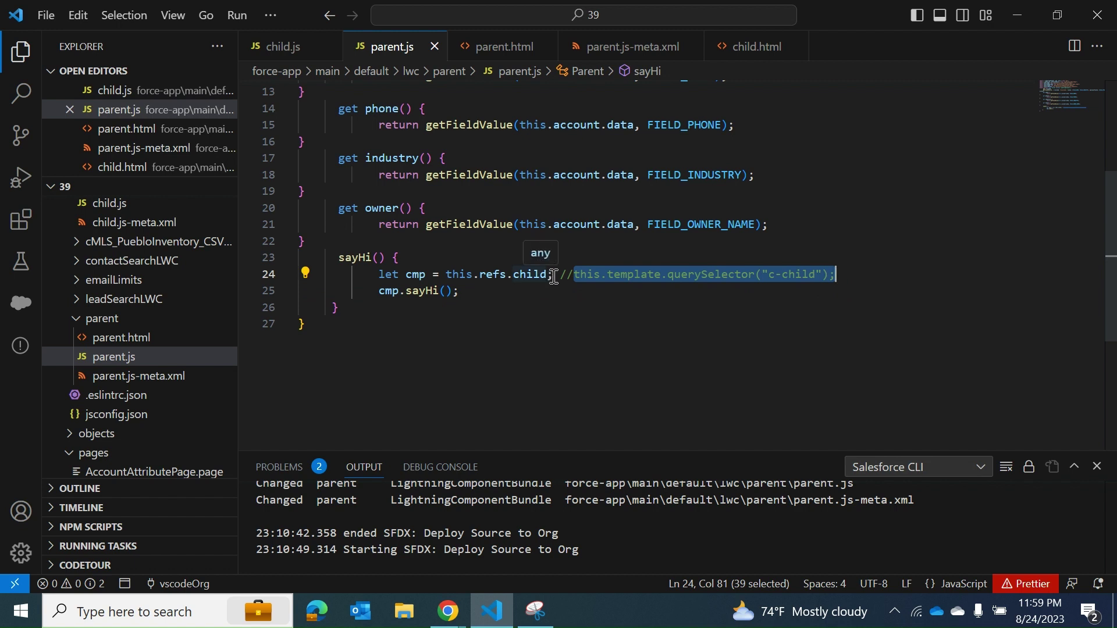
Recheck the this.refs.child lookup, then reveal Trailhead's completed +500-point assessment.
click(574, 275)
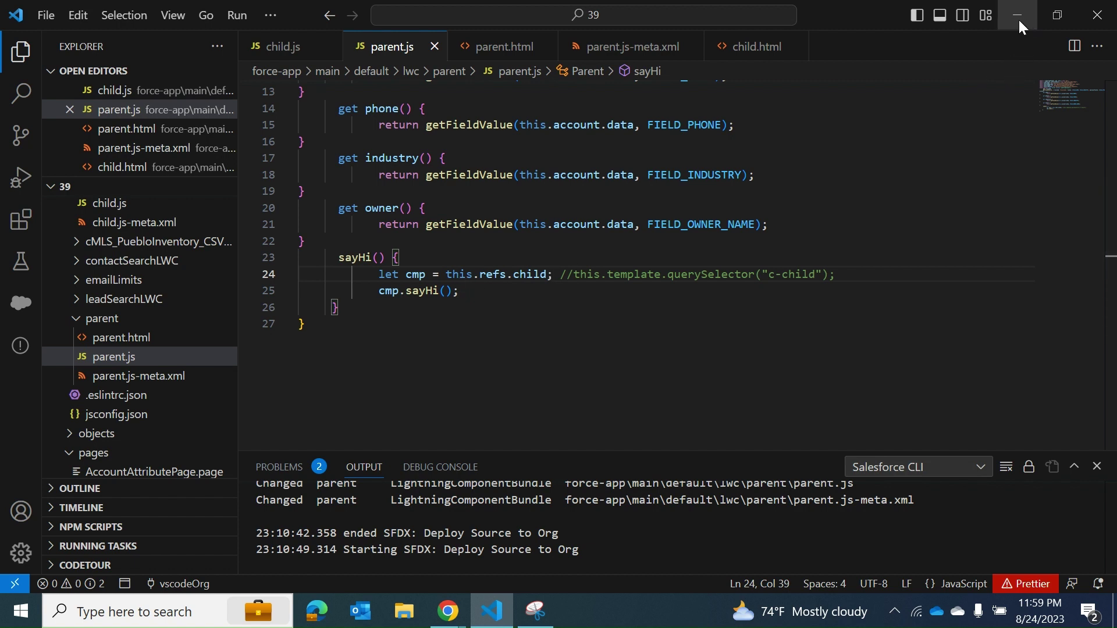
drag(446, 275, 548, 276)
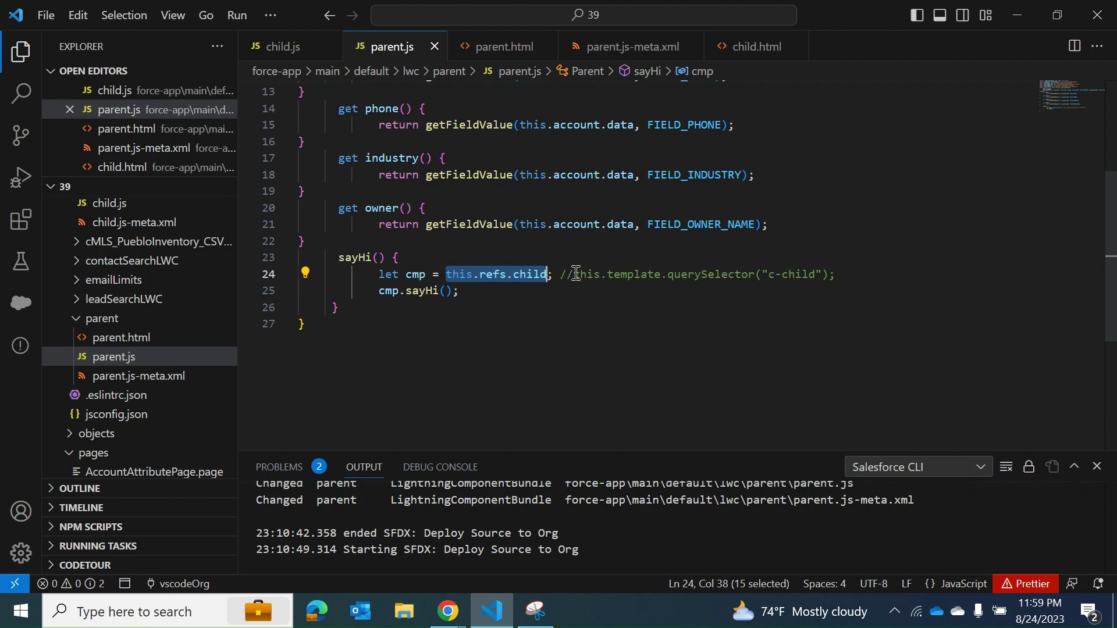
click(1019, 16)
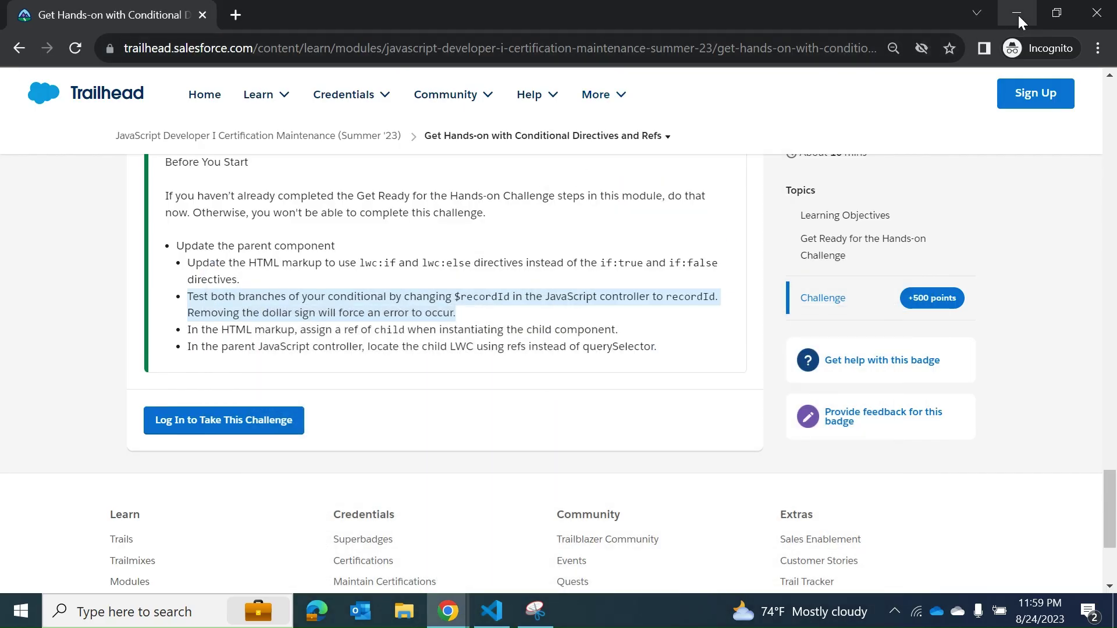
click(1018, 17)
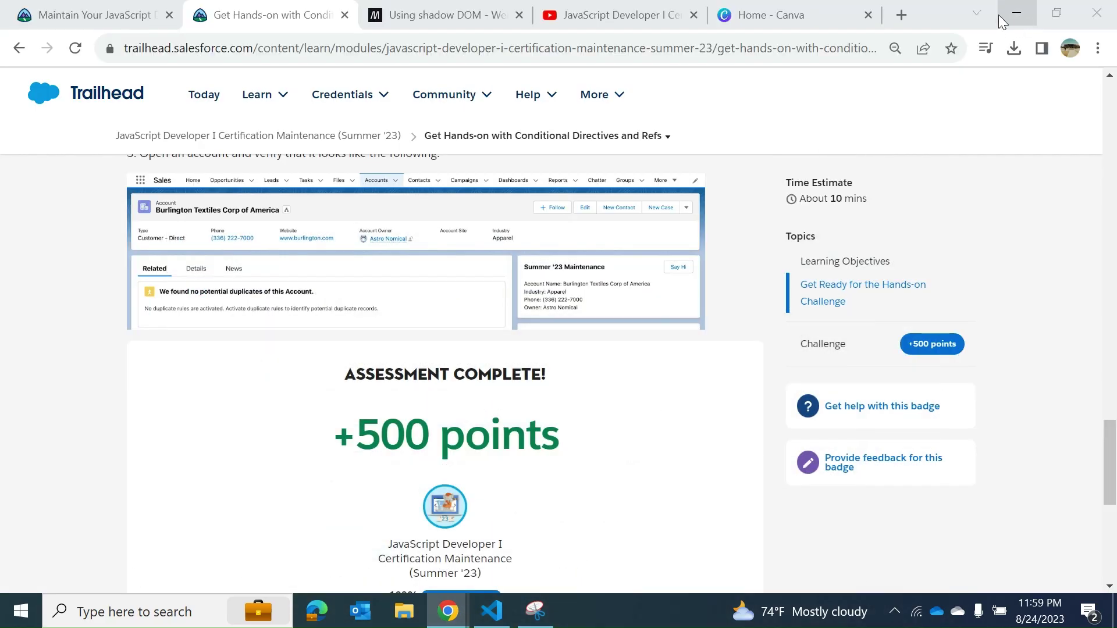
Return to the Maintain Your JavaScript unit page and view the module's unit list.
click(114, 13)
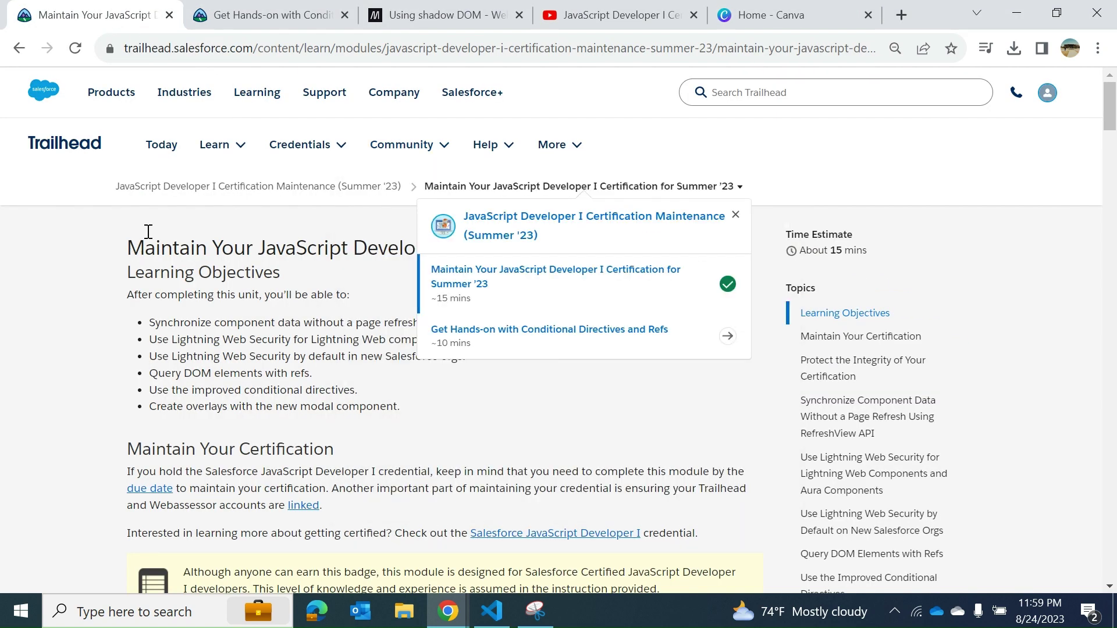
click(88, 224)
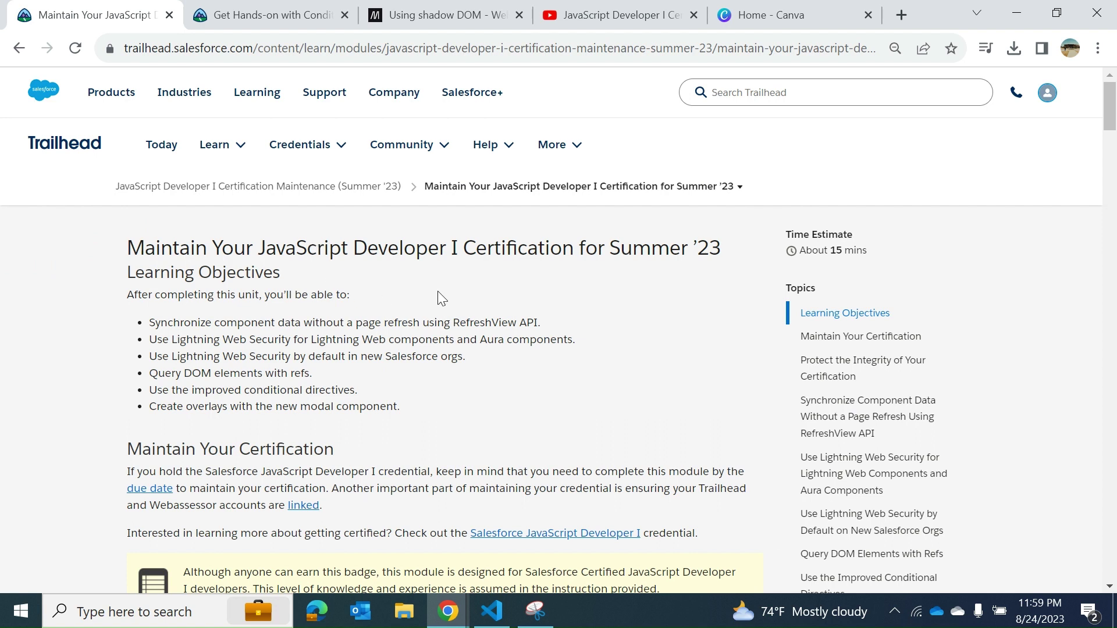
click(738, 192)
scroll(512, 304, down, 1)
scroll(511, 304, down, 2)
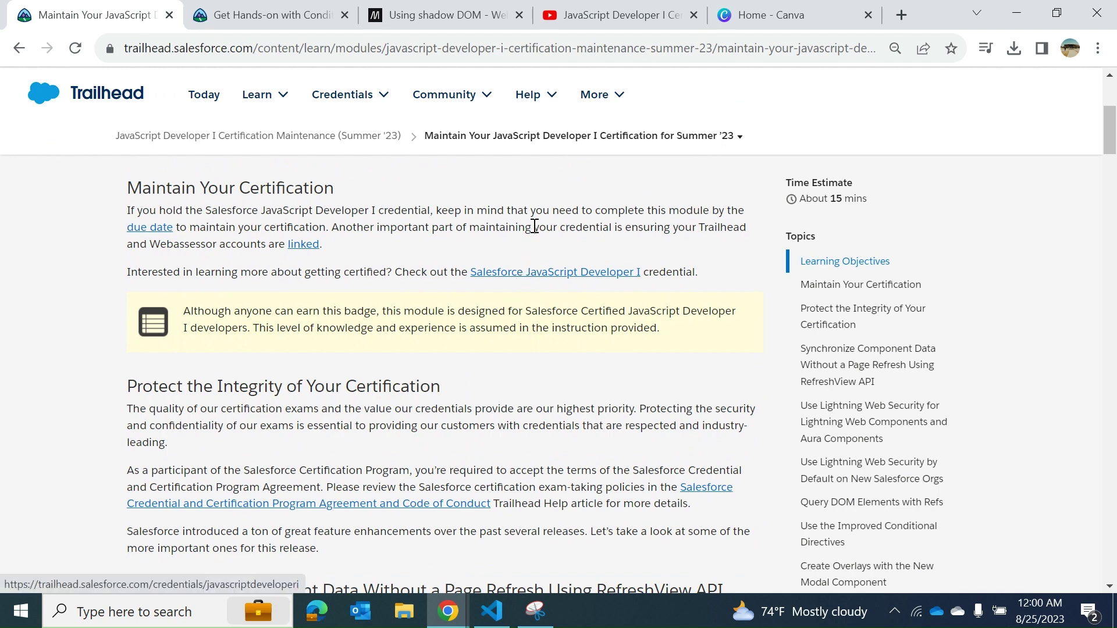
scroll(534, 227, down, 2)
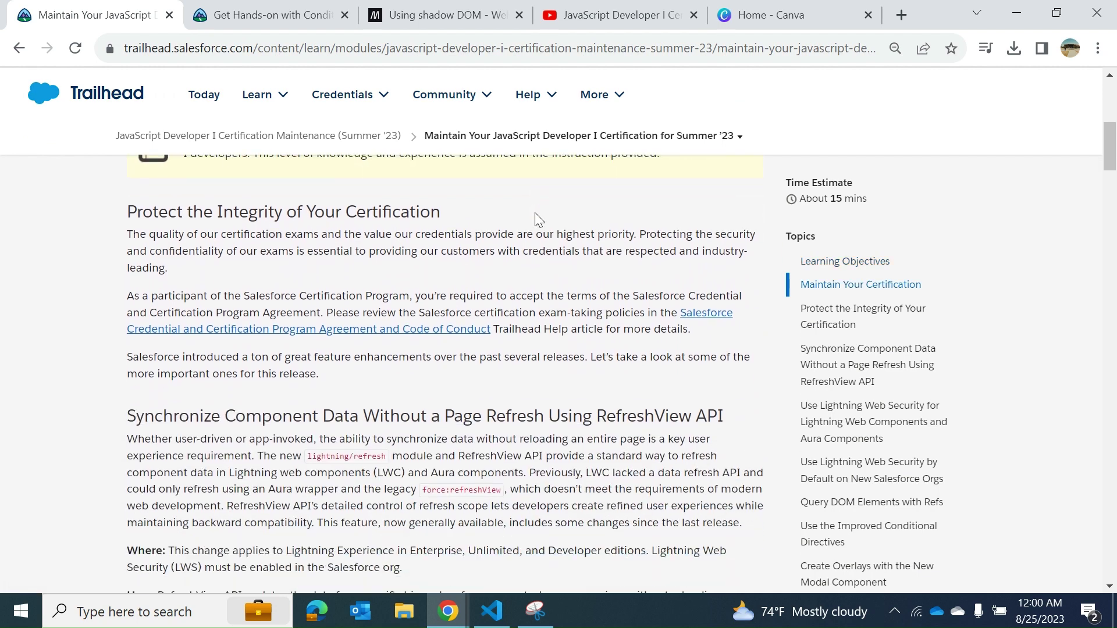
scroll(456, 212, down, 2)
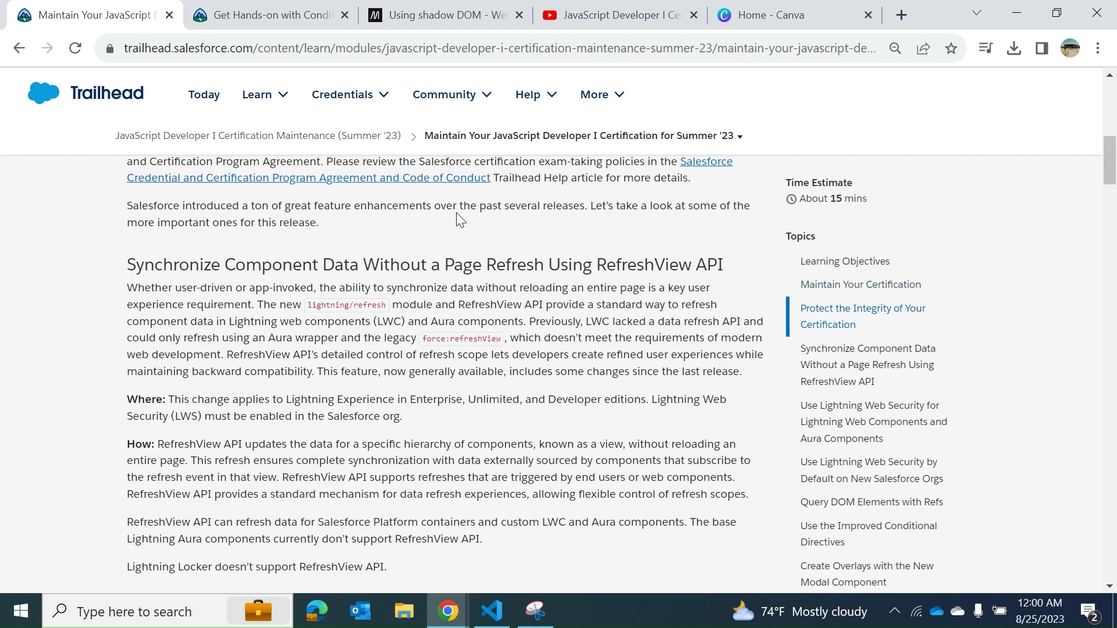
scroll(457, 212, down, 1)
scroll(457, 211, up, 1)
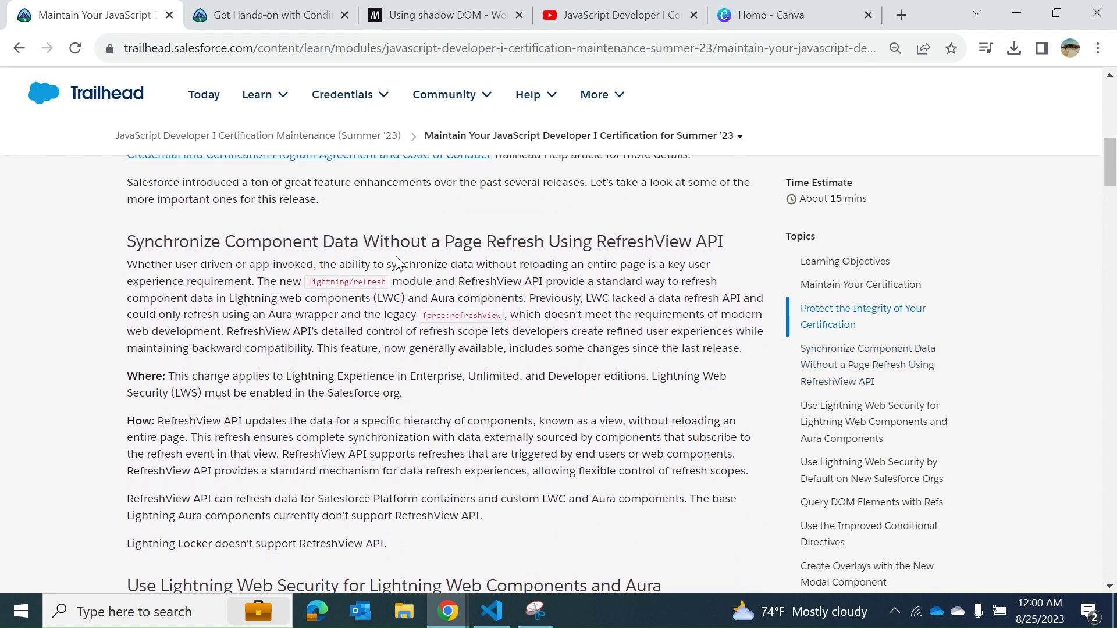
scroll(502, 267, down, 2)
scroll(344, 300, down, 1)
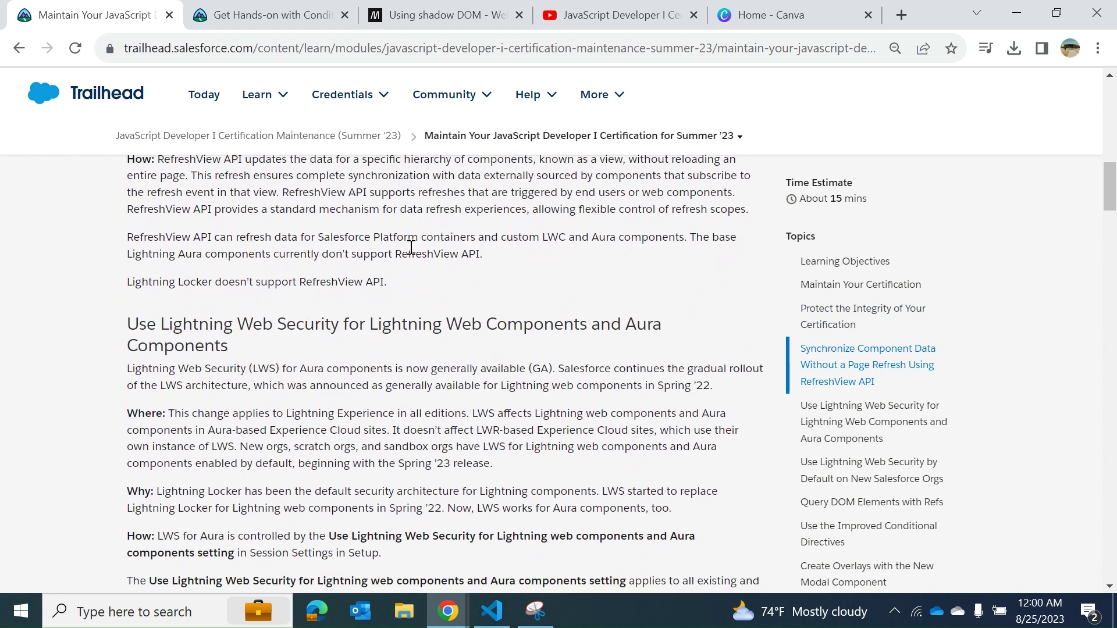
scroll(411, 247, down, 1)
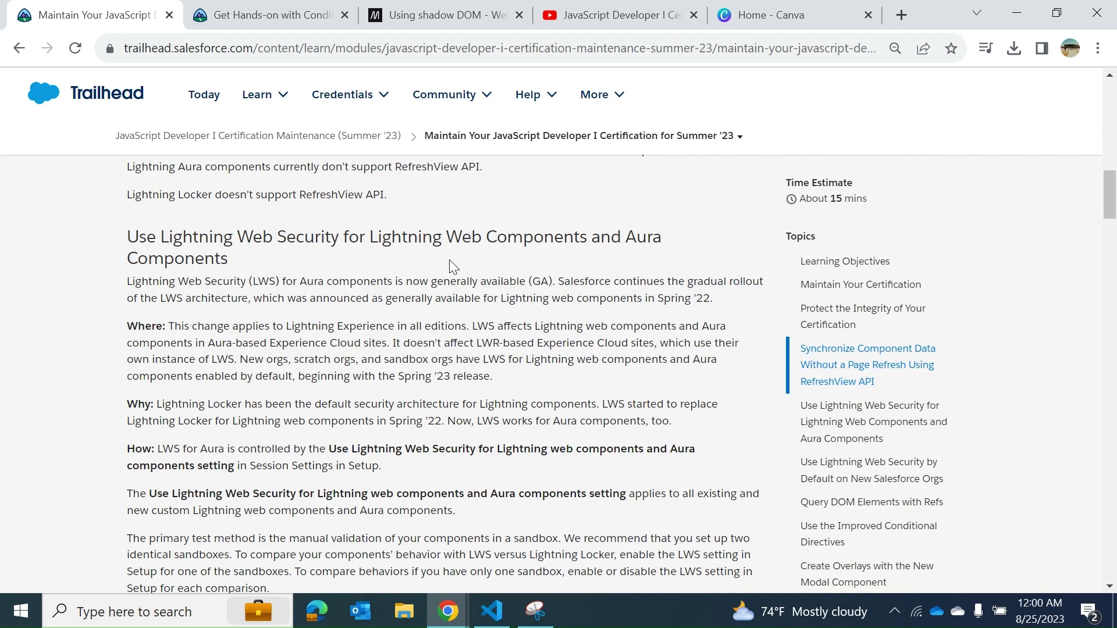
scroll(575, 273, down, 1)
scroll(575, 273, down, 1)
scroll(574, 273, down, 1)
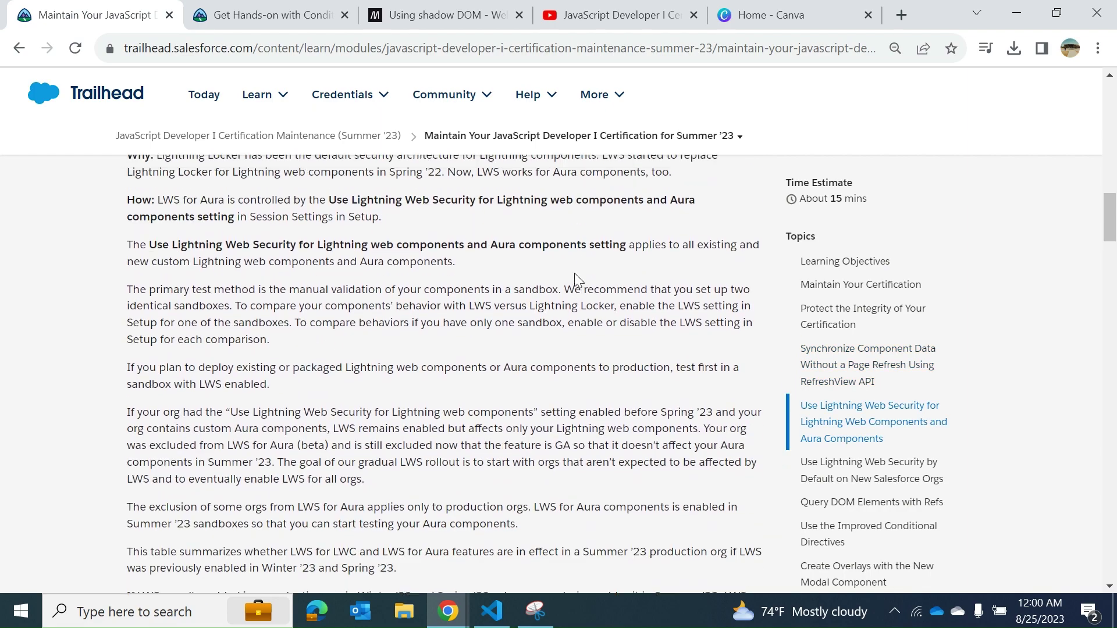
scroll(575, 274, up, 3)
scroll(573, 271, down, 5)
scroll(574, 272, down, 1)
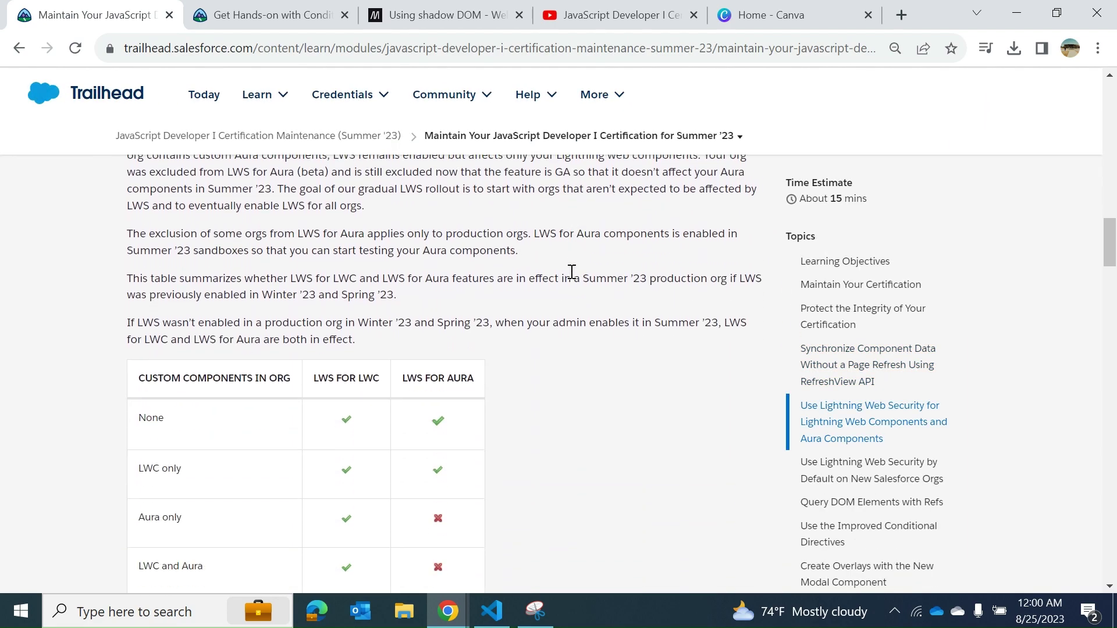
scroll(572, 272, down, 5)
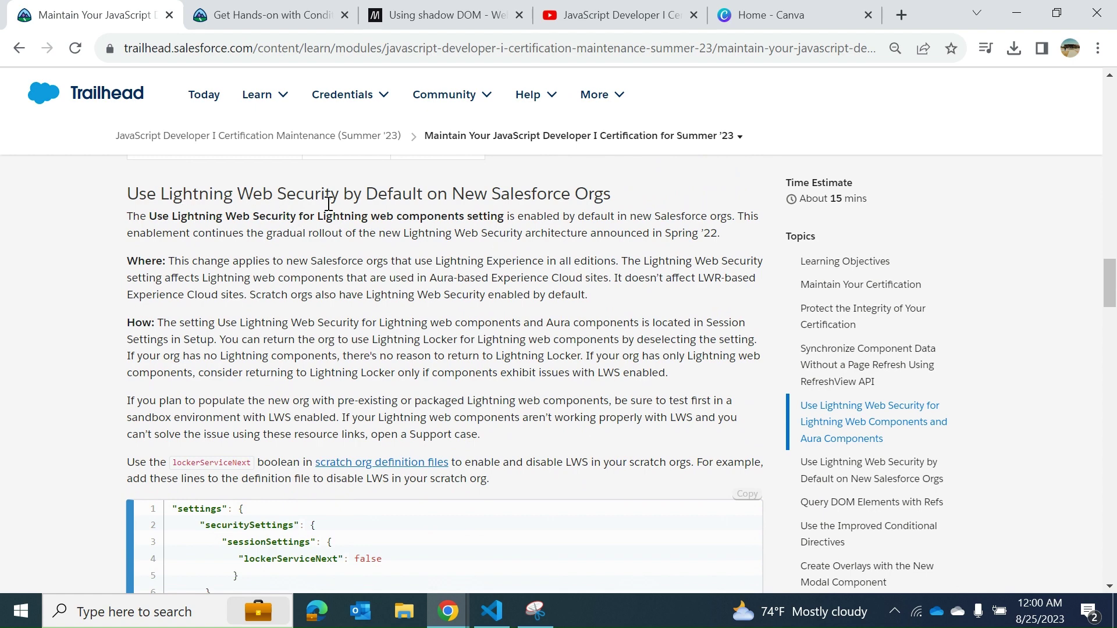
scroll(406, 205, down, 3)
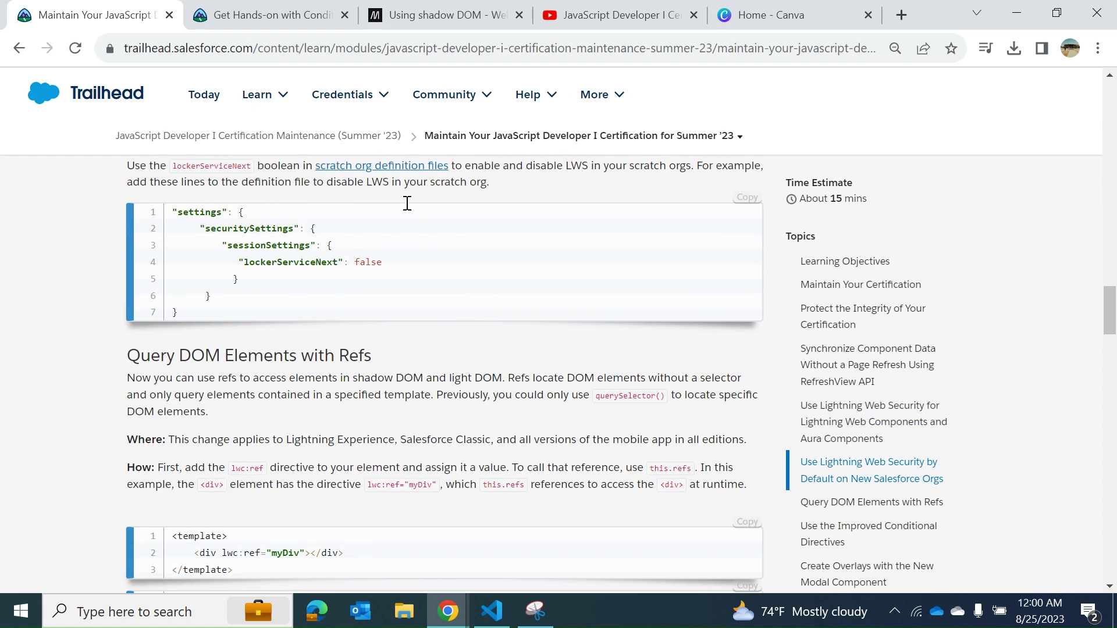
scroll(404, 210, down, 2)
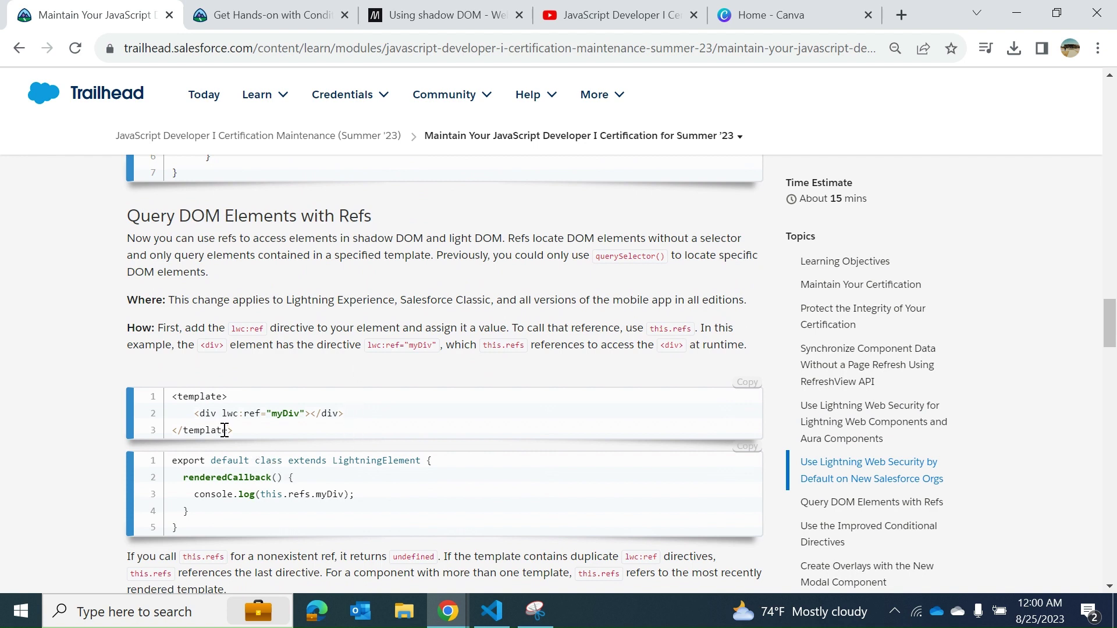
Pick out lwc:ref= and this.refs.myDiv in the Query DOM Elements with Refs examples.
drag(222, 414, 272, 416)
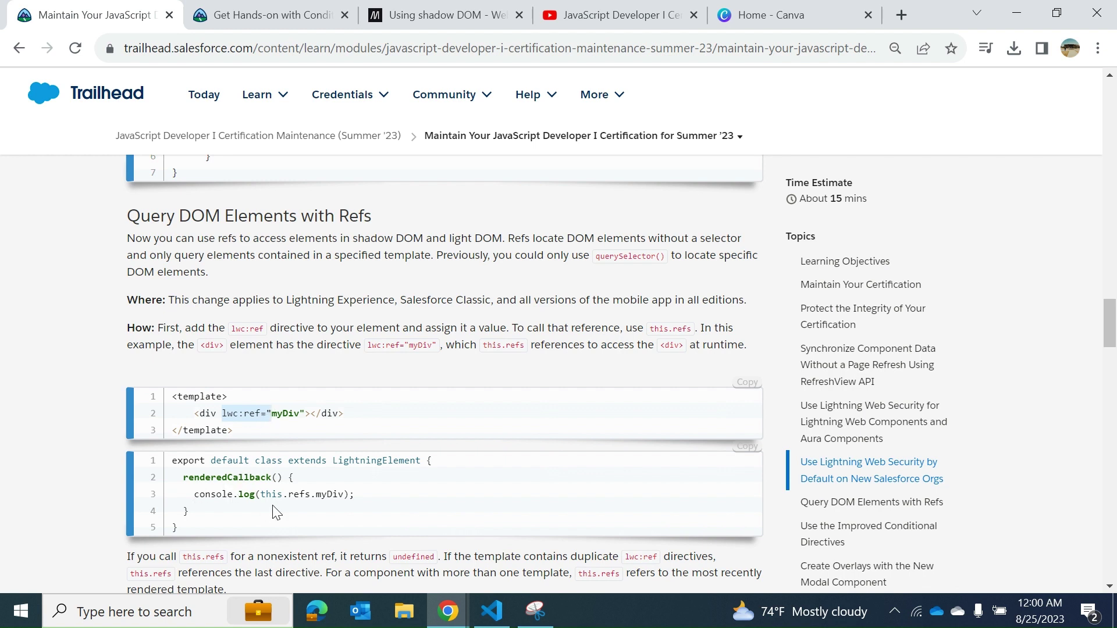
drag(262, 496, 342, 494)
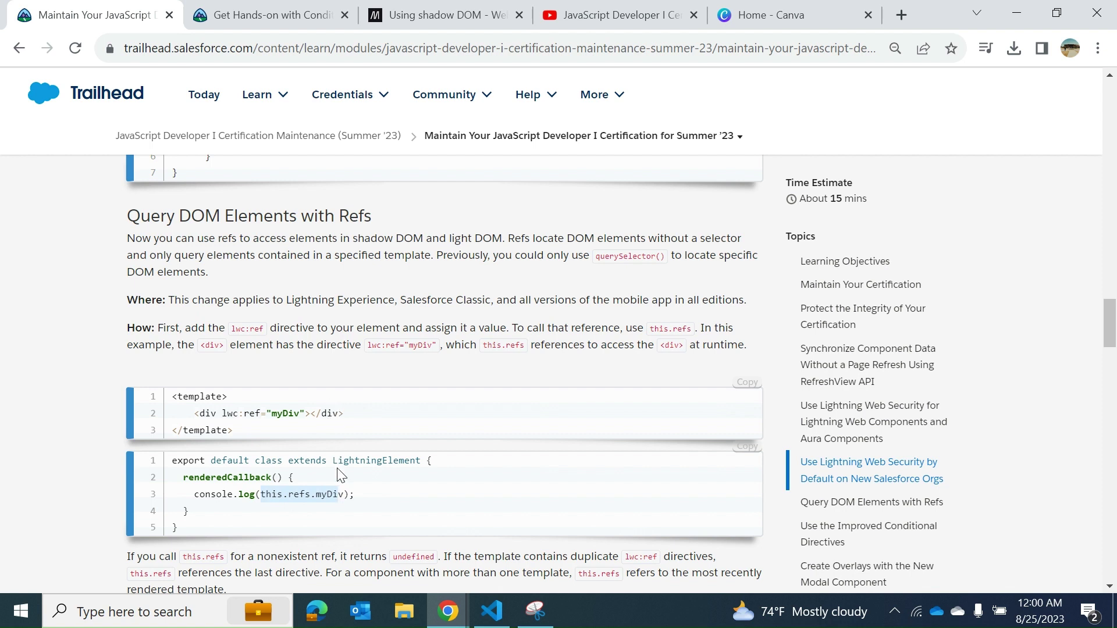
click(397, 499)
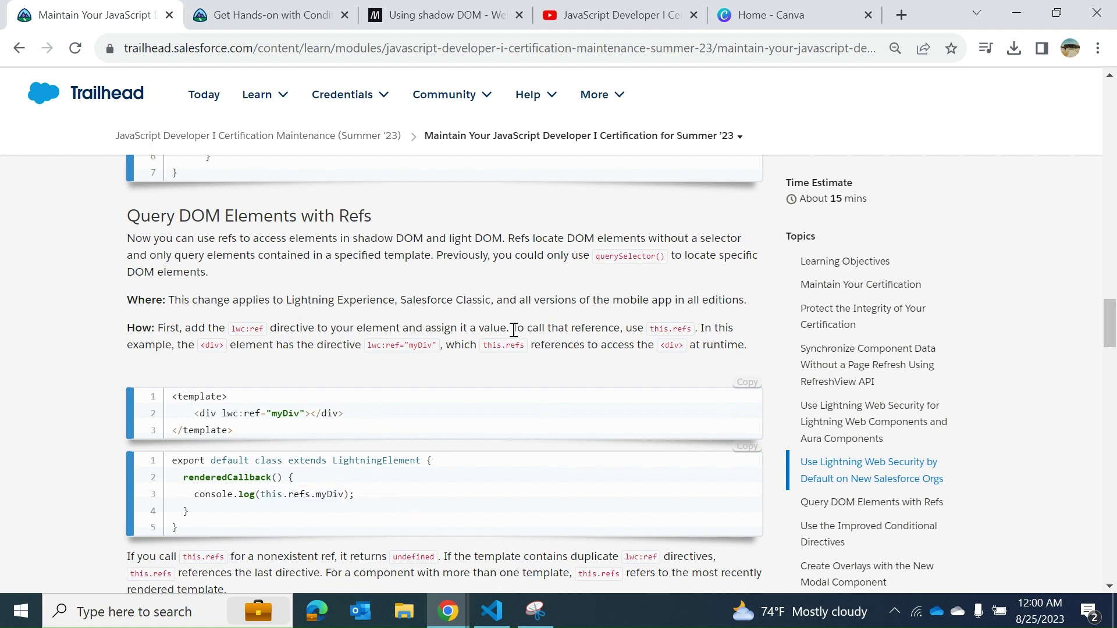
scroll(515, 324, down, 1)
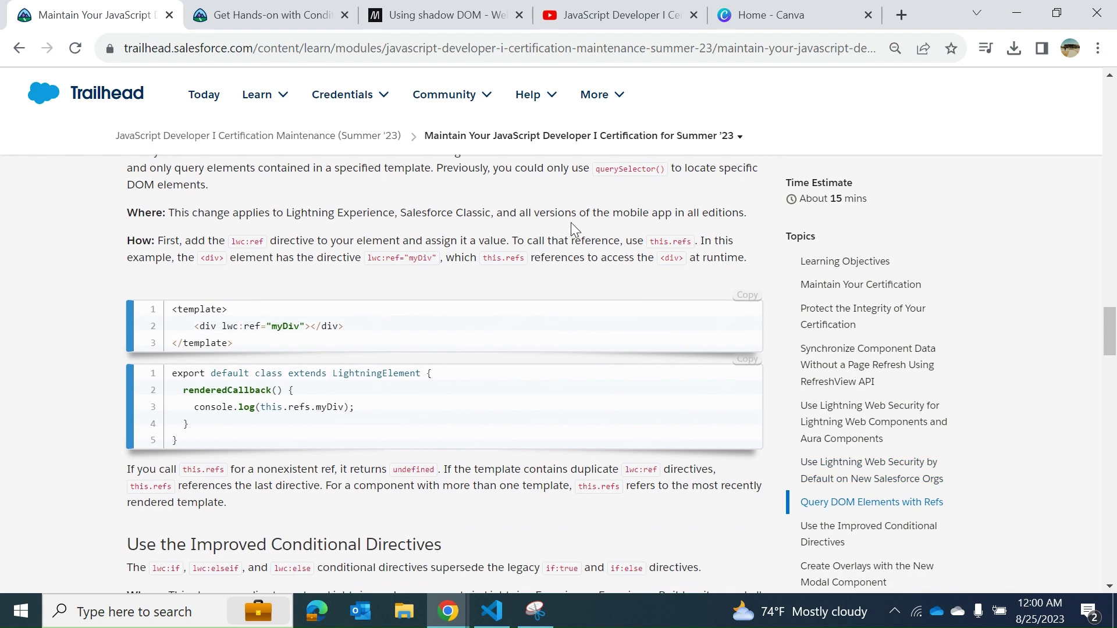
scroll(571, 223, down, 1)
scroll(571, 222, up, 1)
scroll(489, 341, up, 1)
scroll(513, 290, down, 3)
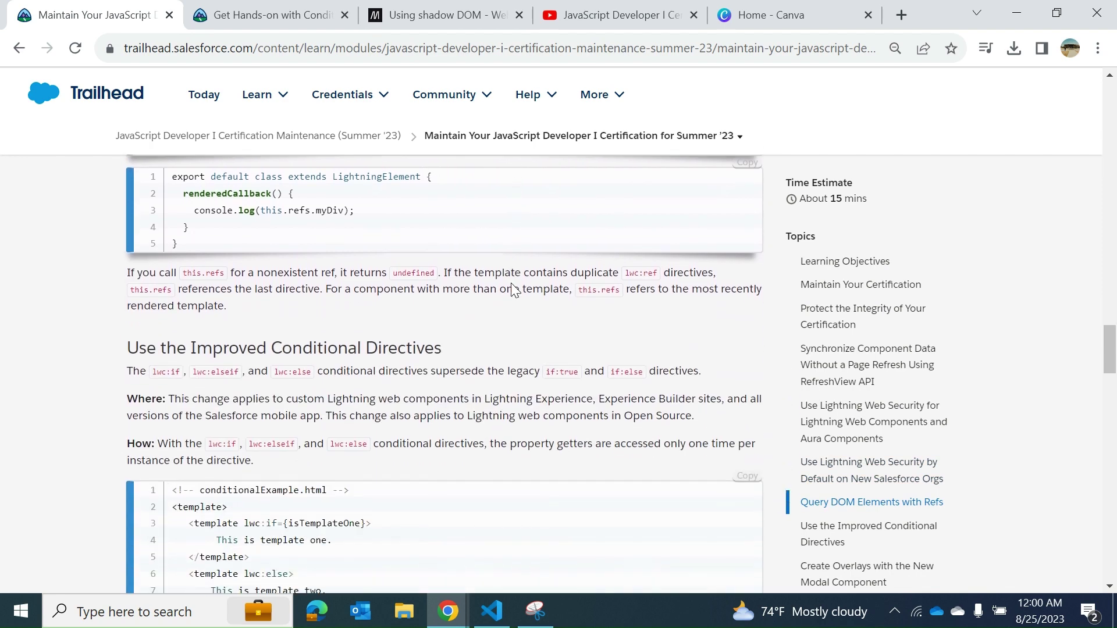
scroll(510, 291, down, 2)
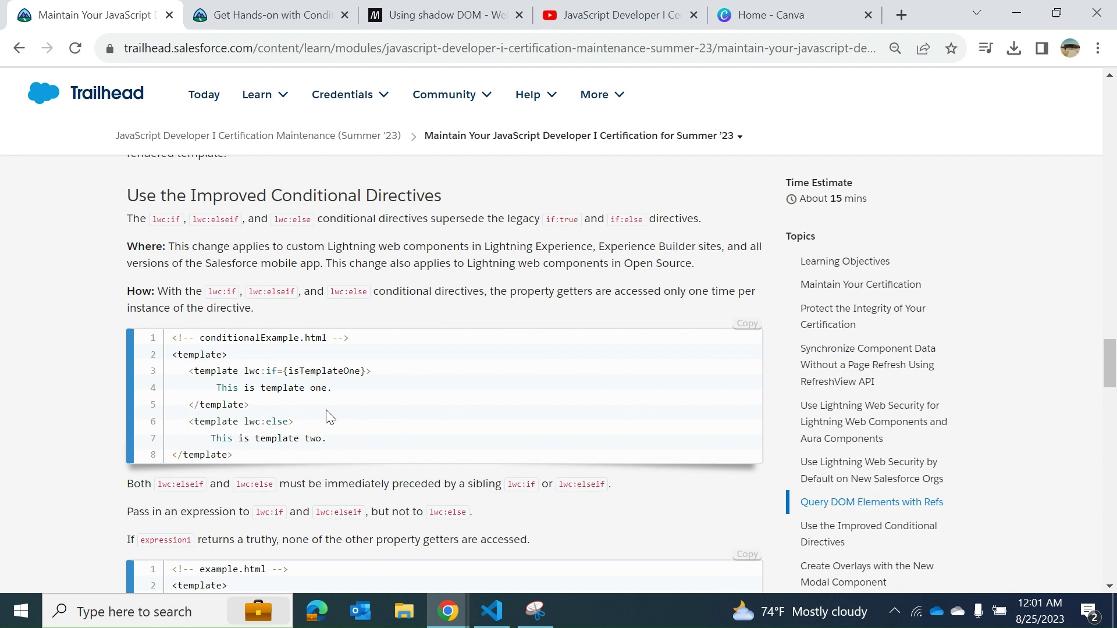
scroll(381, 327, down, 1)
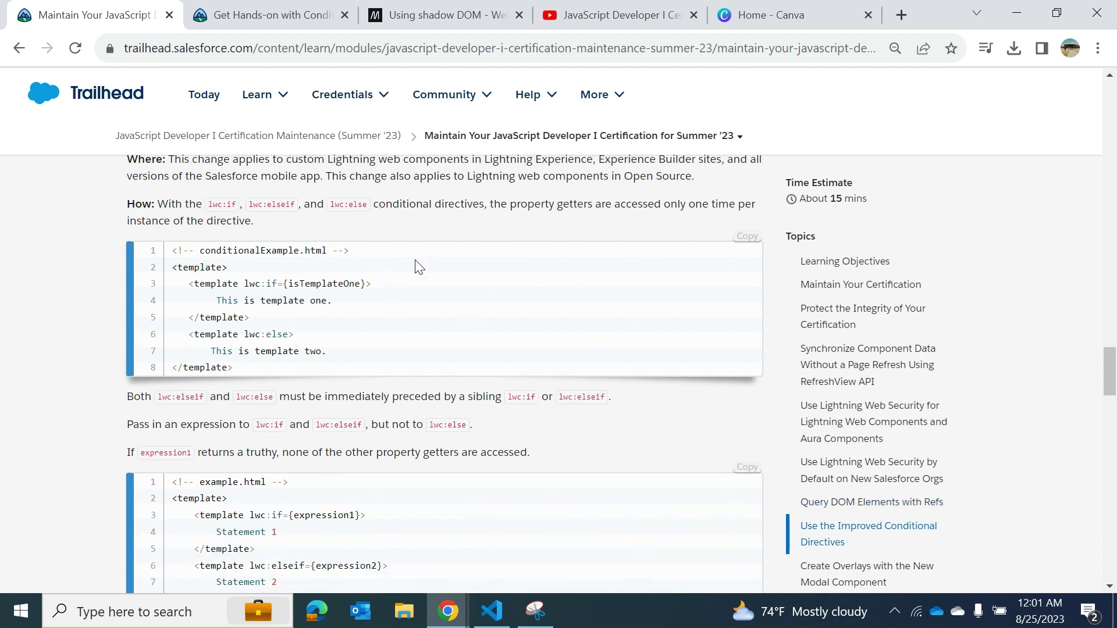
scroll(451, 252, up, 1)
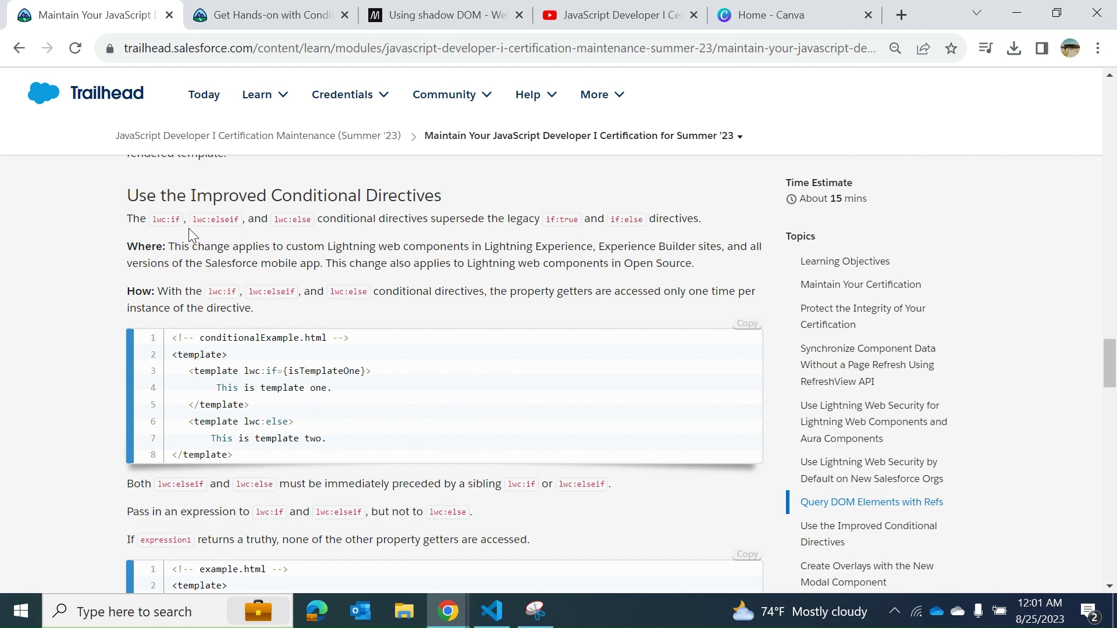
scroll(427, 273, down, 2)
scroll(428, 273, down, 2)
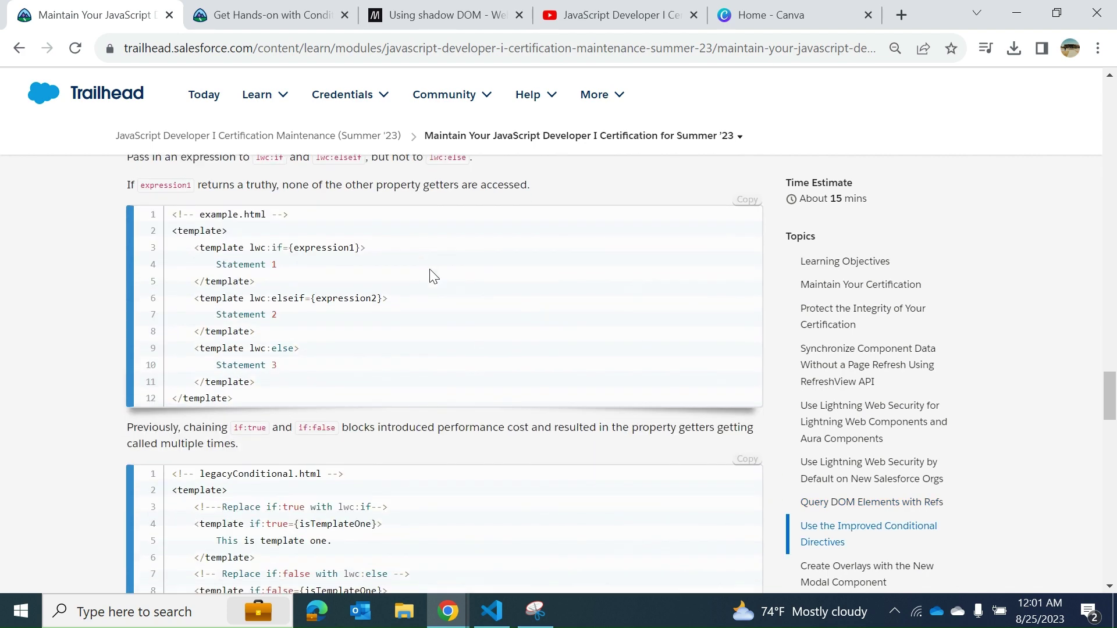
scroll(431, 275, down, 1)
scroll(430, 277, down, 1)
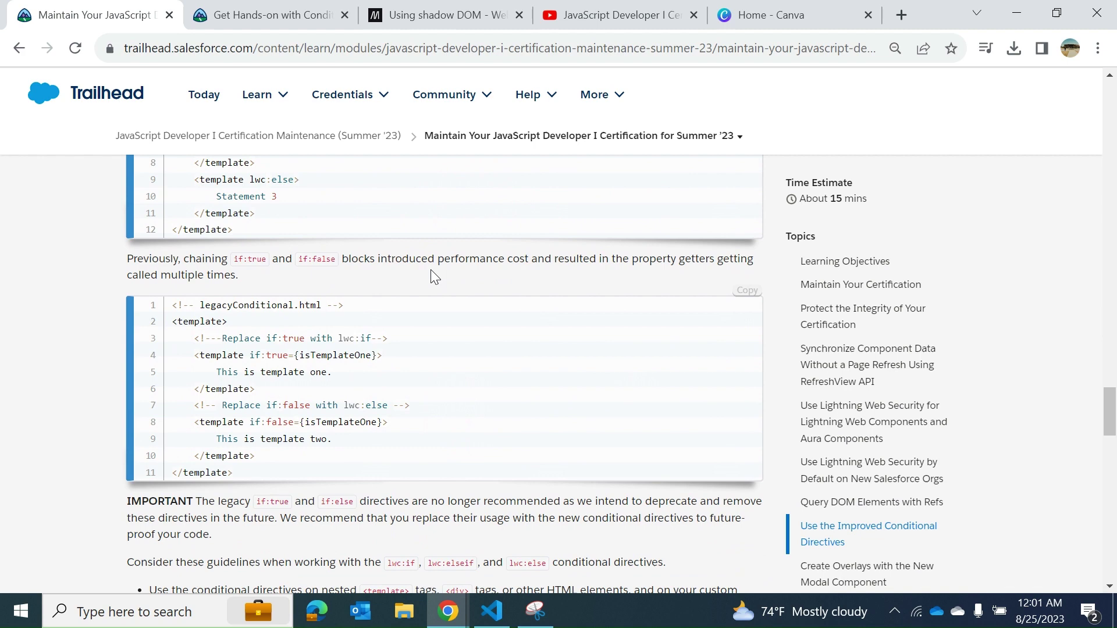
scroll(430, 277, down, 1)
scroll(434, 276, down, 1)
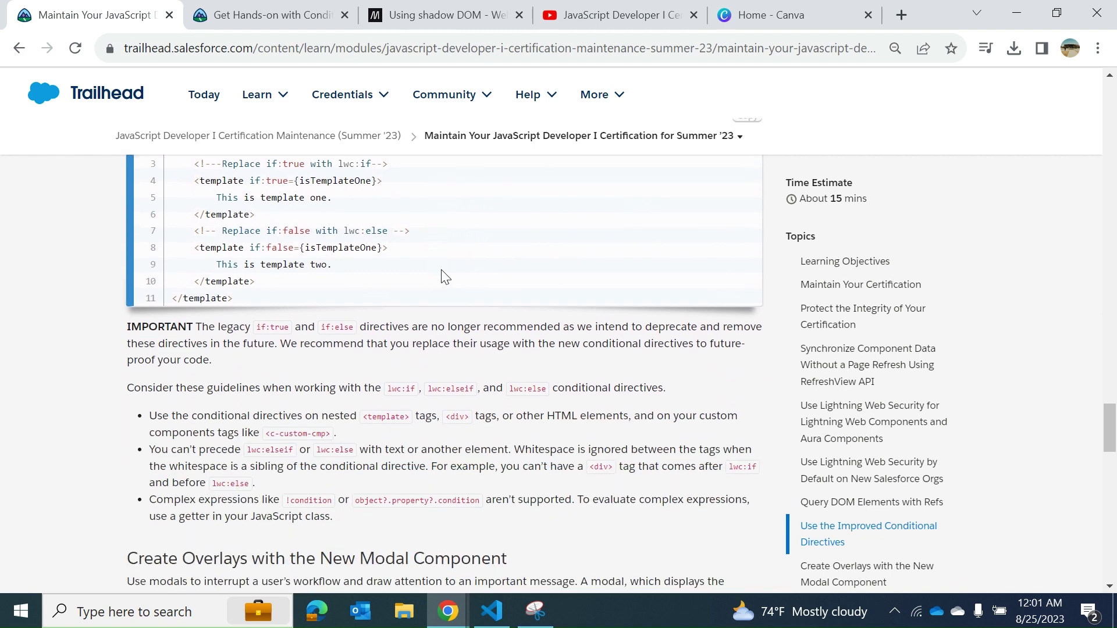
scroll(440, 272, down, 3)
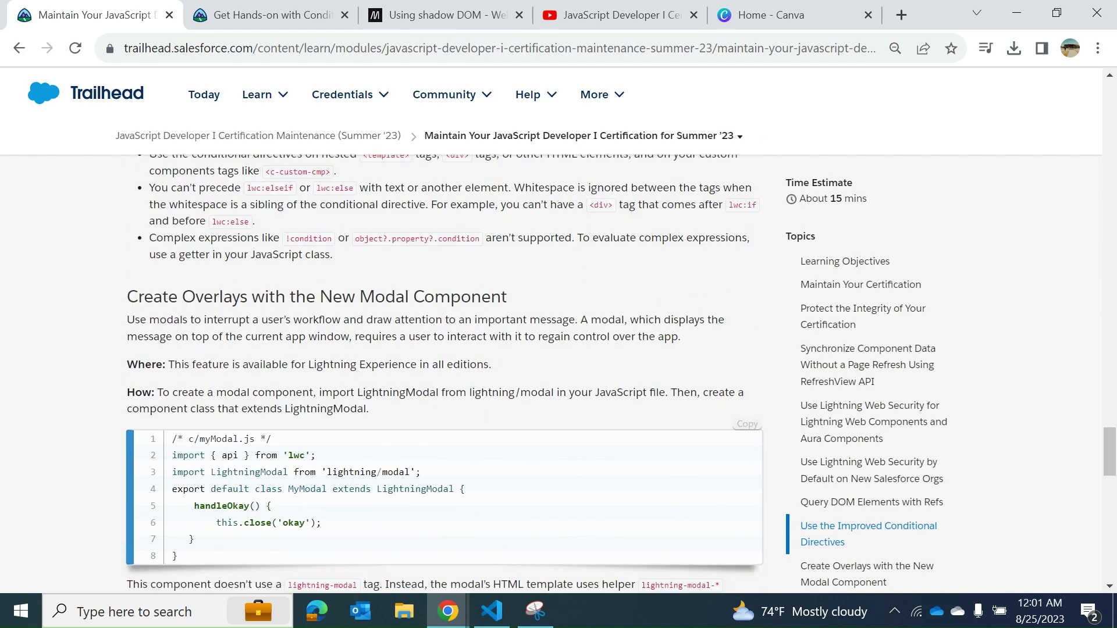